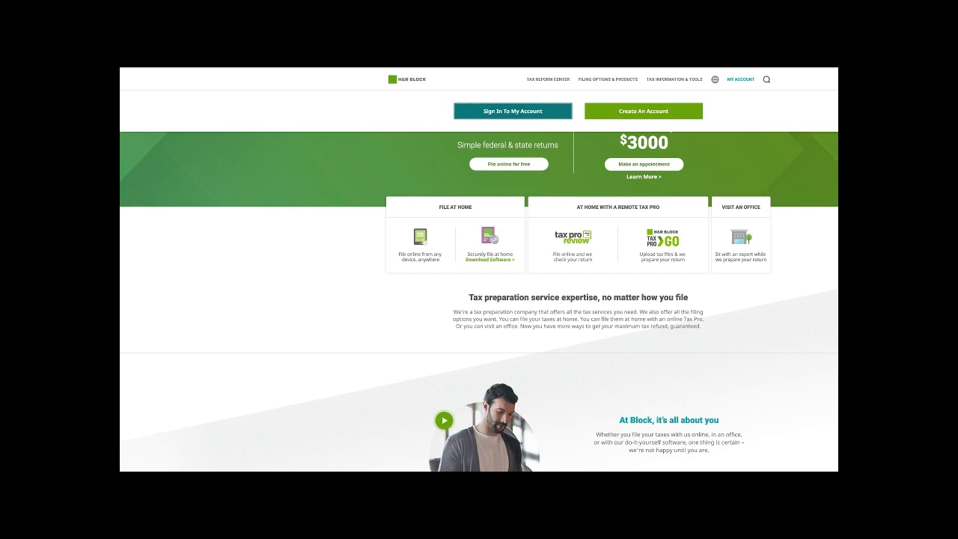
- Scroll through the home page to reach the 2018 Taxes Overview showing a $0 federal refund
{"action": "scroll", "coordinate": [480, 302], "scroll_direction": "down", "scroll_amount": 2}
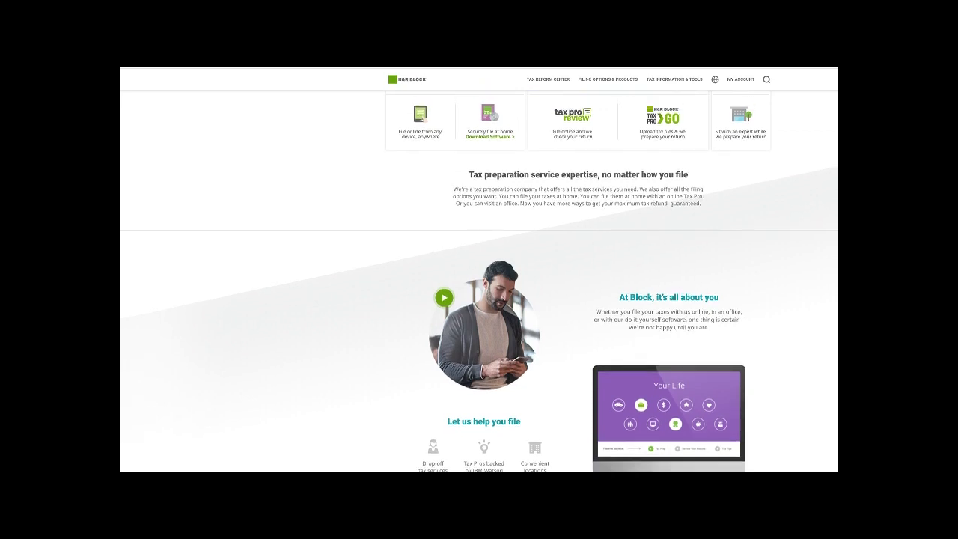
{"action": "scroll", "coordinate": [479, 281], "scroll_direction": "up", "scroll_amount": 2}
{"action": "scroll", "coordinate": [479, 269], "scroll_direction": "down", "scroll_amount": 1}
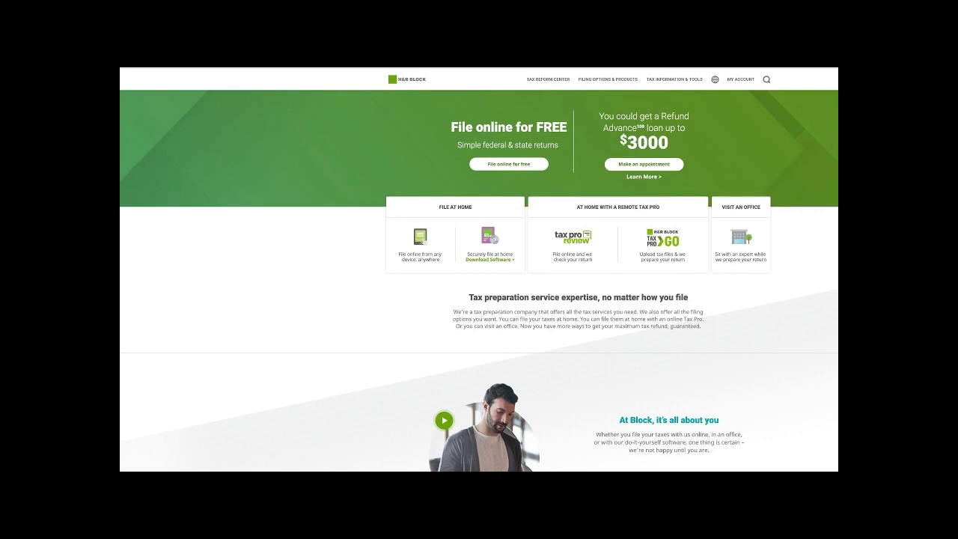
{"action": "scroll", "coordinate": [479, 281], "scroll_direction": "down", "scroll_amount": 3}
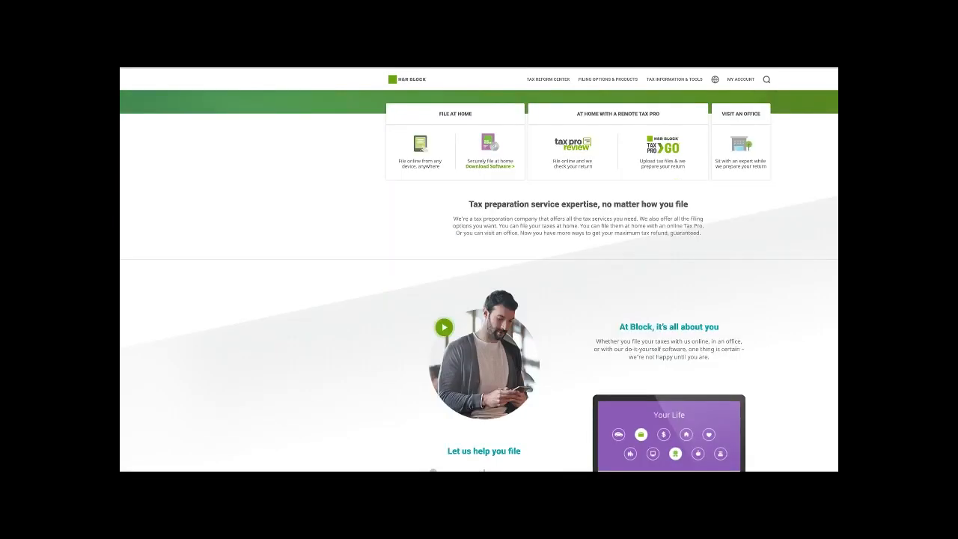
{"action": "scroll", "coordinate": [479, 280], "scroll_direction": "down", "scroll_amount": 1}
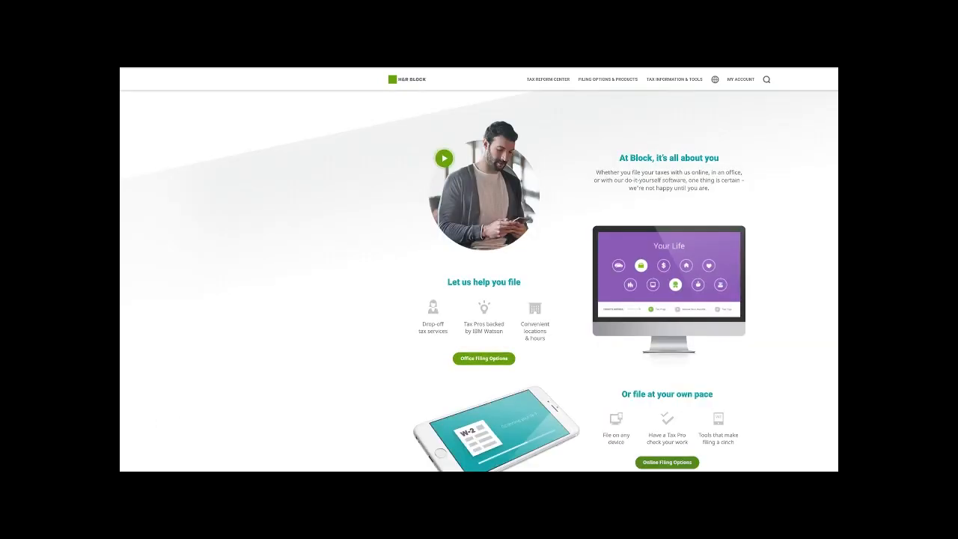
{"action": "scroll", "coordinate": [479, 281], "scroll_direction": "down", "scroll_amount": 1}
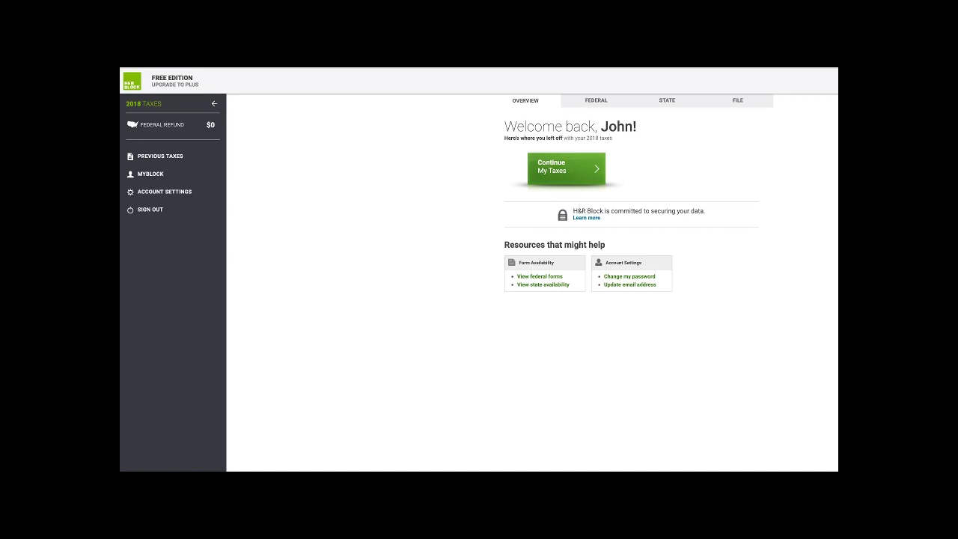
- Resume the saved 2018 return from the beginning of the federal section
{"action": "left_click", "coordinate": [567, 169]}
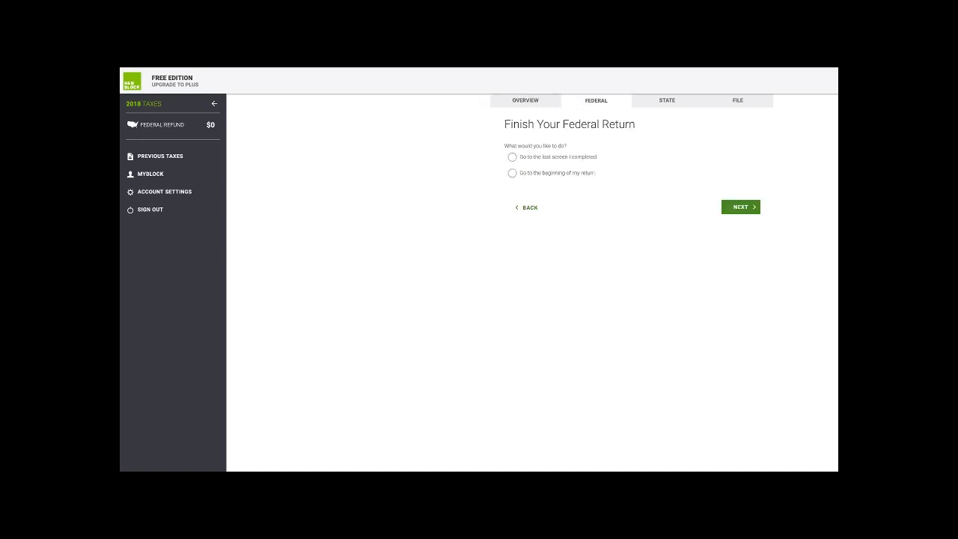
{"action": "left_click", "coordinate": [513, 173]}
{"action": "left_click", "coordinate": [741, 207]}
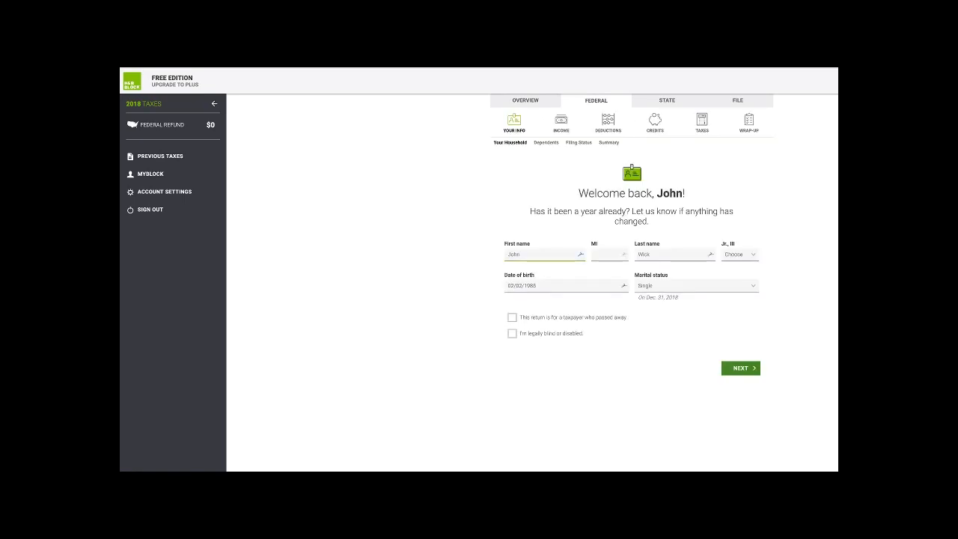
- Confirm the date of birth, SSN and phone number unchanged
{"action": "left_click", "coordinate": [566, 286]}
{"action": "left_click", "coordinate": [741, 368]}
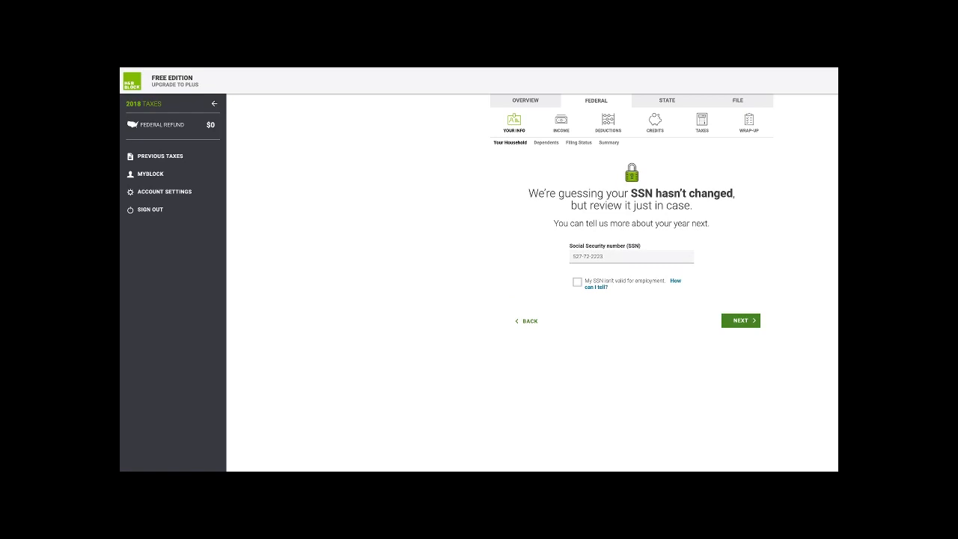
{"action": "left_click", "coordinate": [741, 320]}
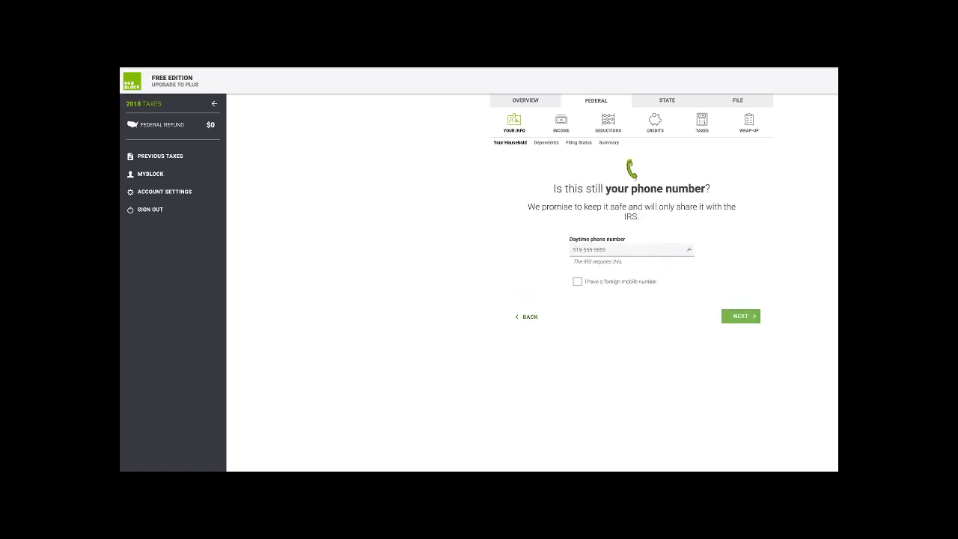
{"action": "left_click", "coordinate": [741, 316]}
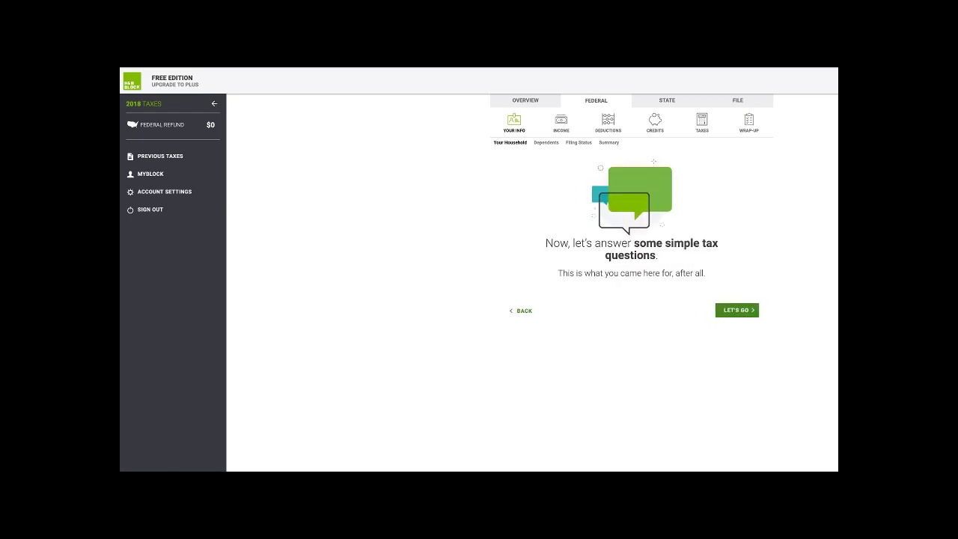
- Confirm U.S. citizenship, over six months' U.S. residence, and non-student status for 2018
{"action": "left_click", "coordinate": [736, 310]}
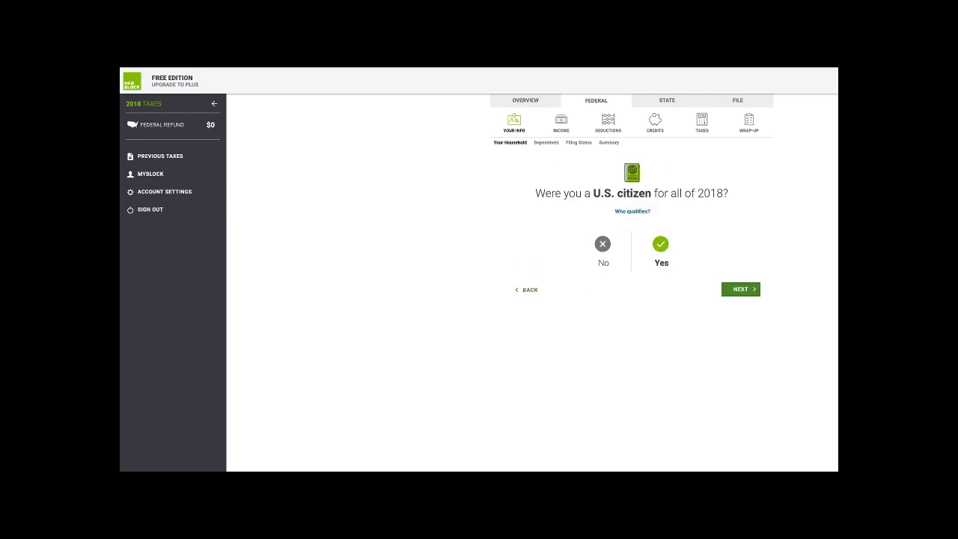
{"action": "left_click", "coordinate": [740, 289]}
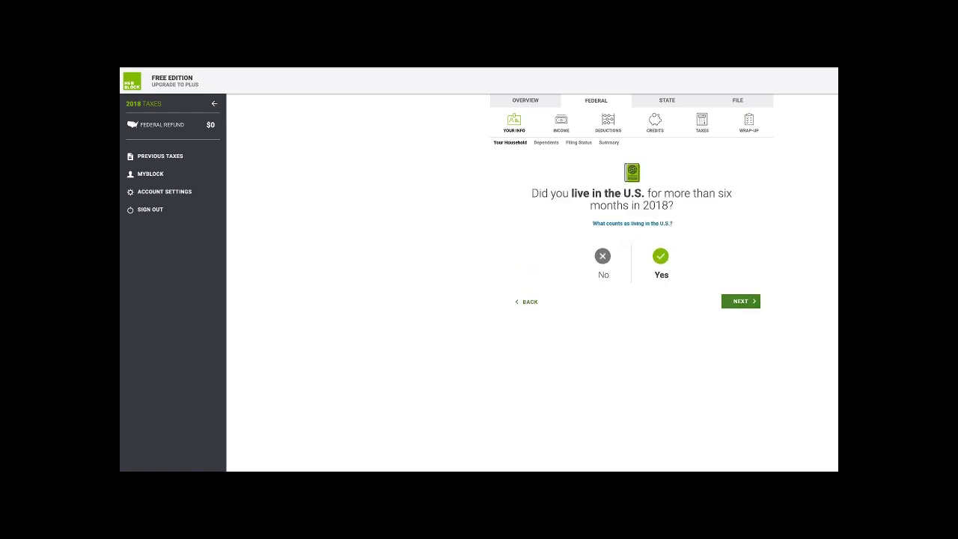
{"action": "left_click", "coordinate": [740, 300]}
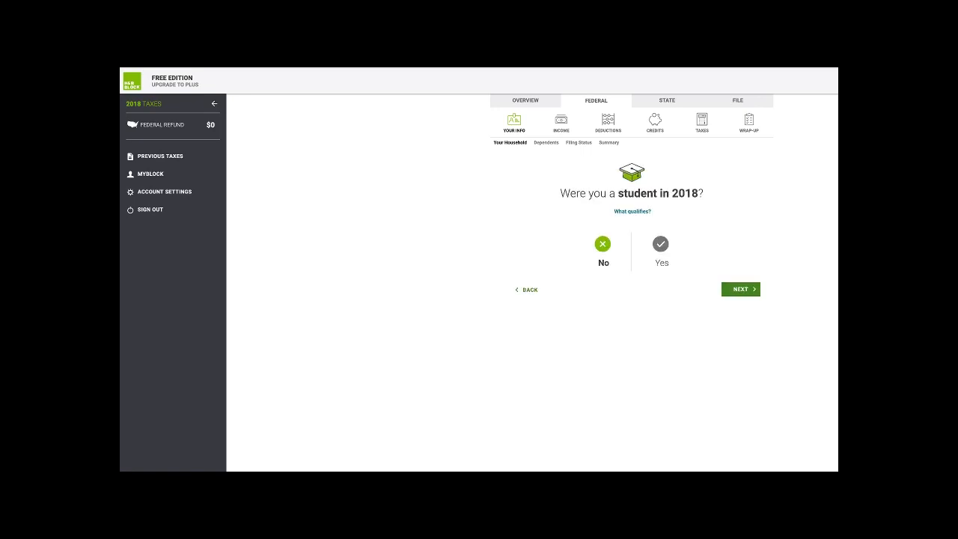
{"action": "left_click", "coordinate": [740, 289]}
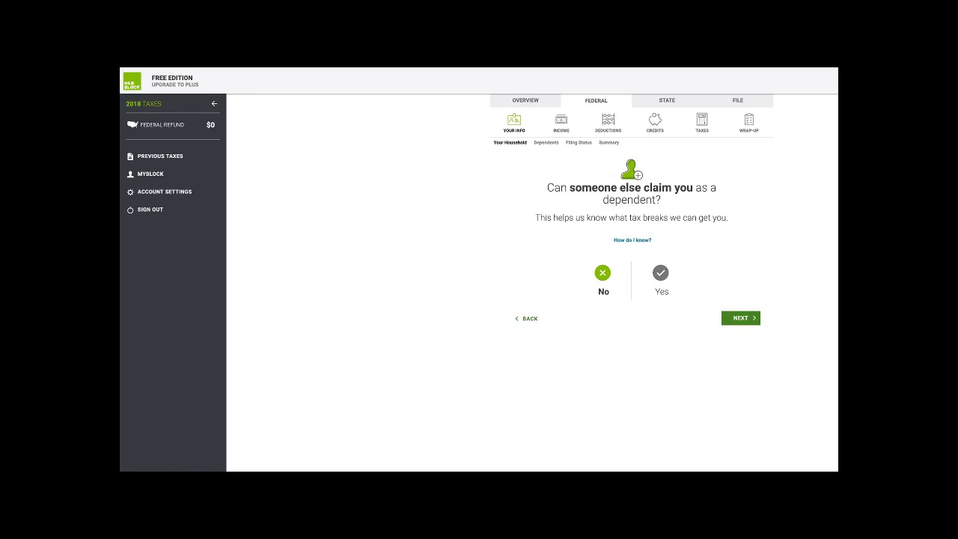
{"action": "left_click", "coordinate": [741, 318]}
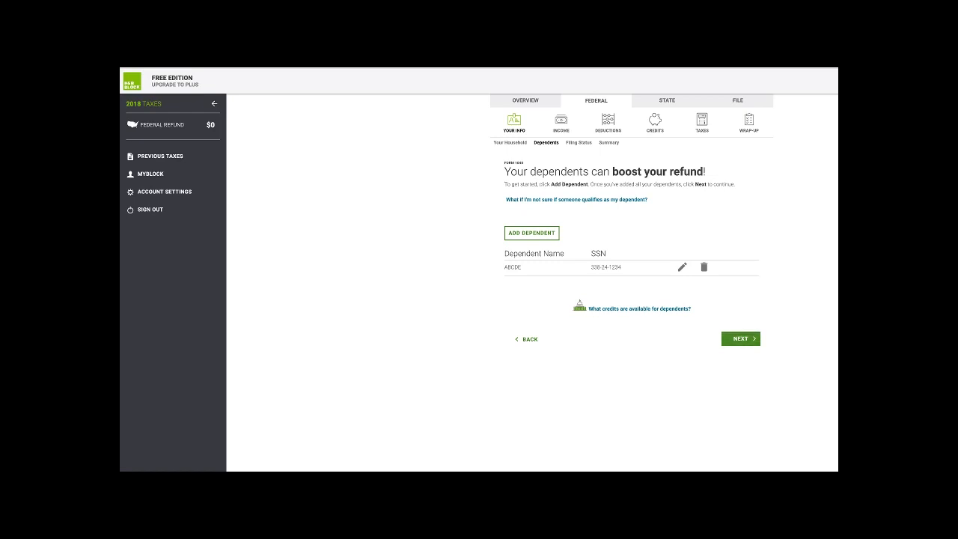
- Keep the listed dependent, confirm paying over half the household costs, and accept head of household
{"action": "left_click", "coordinate": [741, 339]}
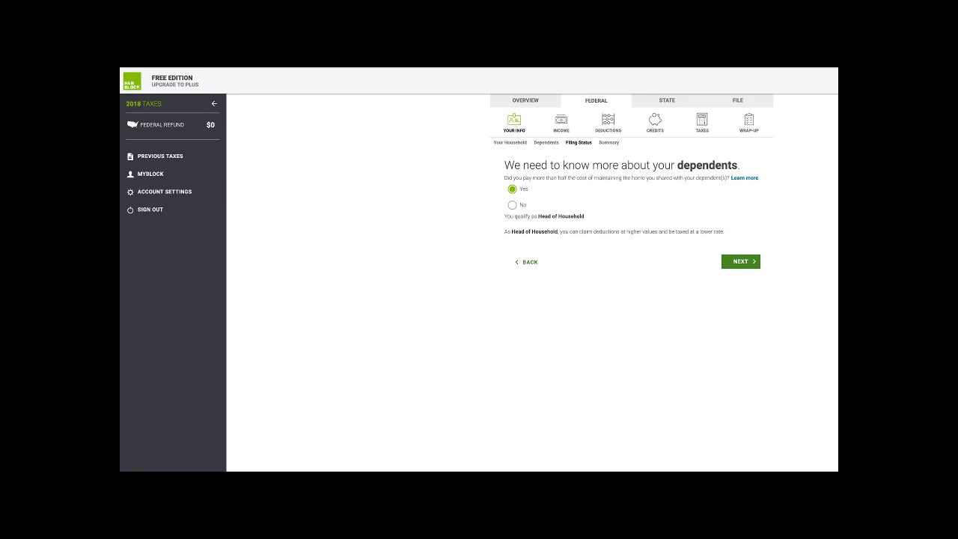
{"action": "left_click", "coordinate": [741, 261]}
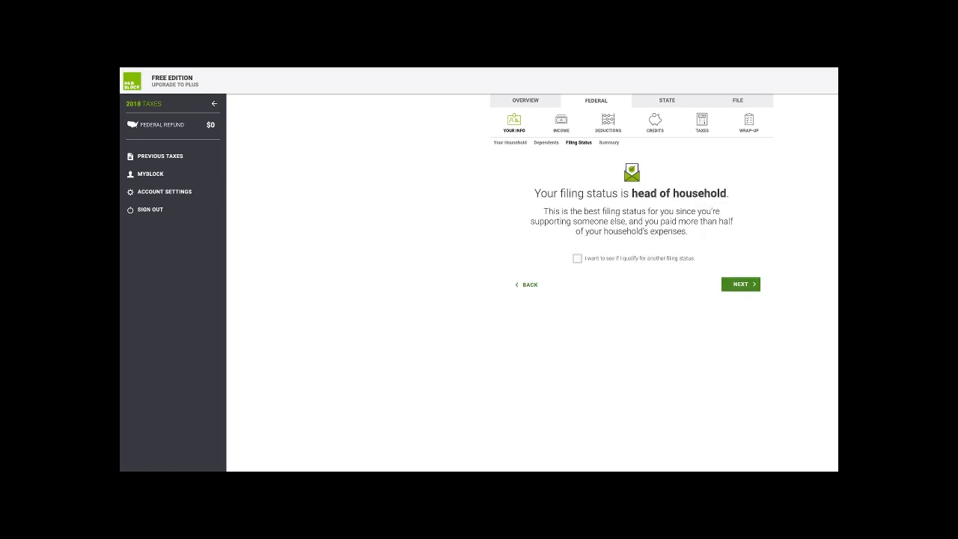
{"action": "left_click", "coordinate": [741, 284]}
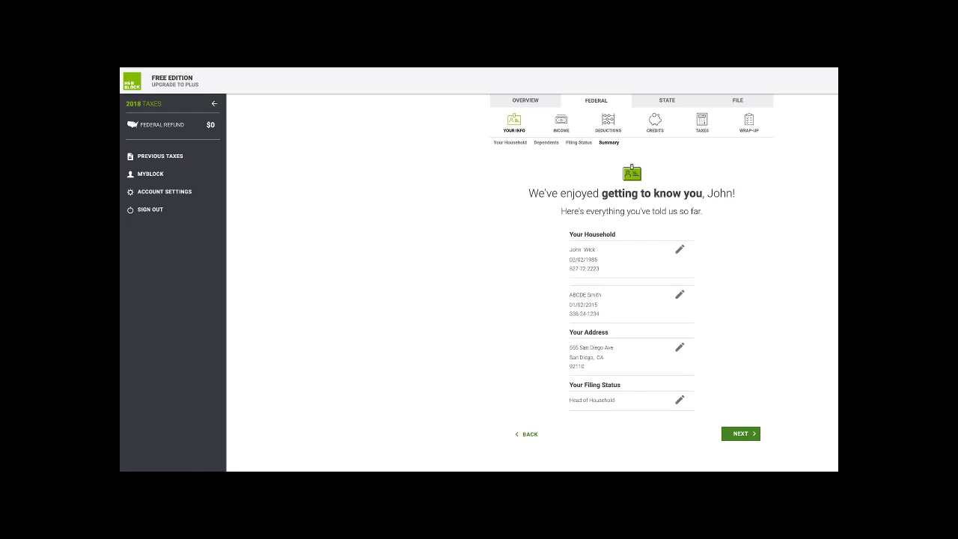
{"action": "left_click", "coordinate": [740, 434]}
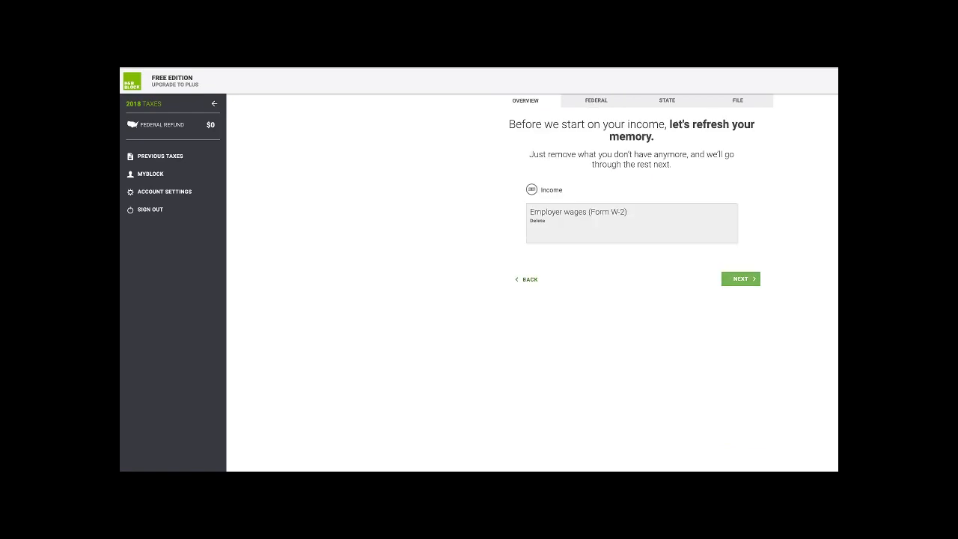
- Start a hand-entered W-2 for employer San Diego Company, entering its EIN
{"action": "left_click", "coordinate": [741, 279]}
{"action": "left_click", "coordinate": [632, 215]}
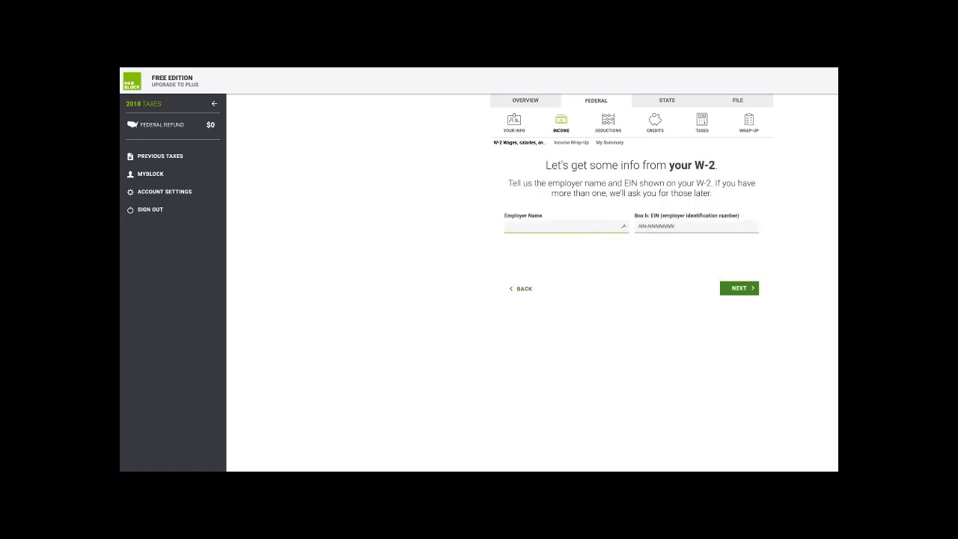
{"action": "type", "text": "ss"}
{"action": "key", "text": "BackSpace"}
{"action": "key", "text": "BackSpace"}
{"action": "type", "text": "San Diego Company"}
{"action": "key", "text": "Tab"}
{"action": "key", "text": "Return"}
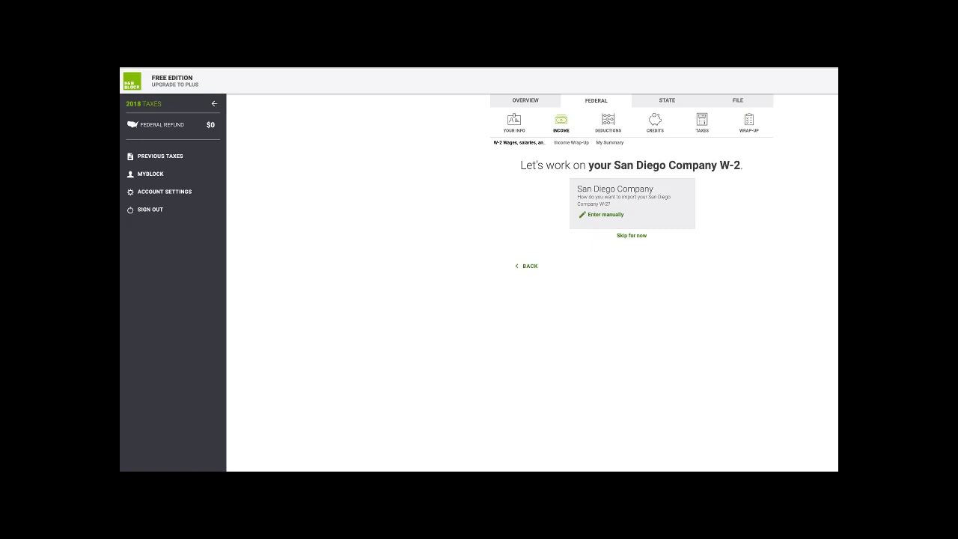
{"action": "left_click", "coordinate": [605, 215]}
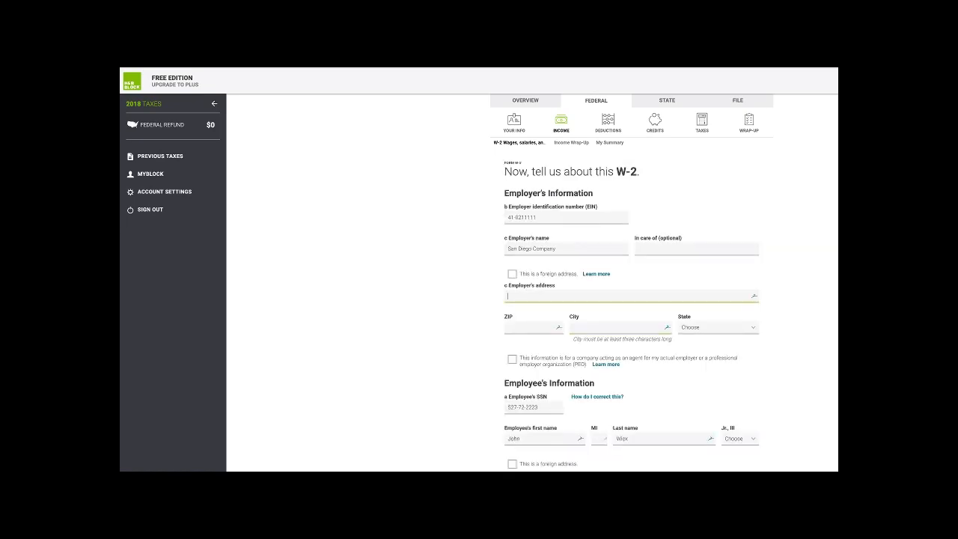
- Enter the employer's address, wages of $51,350 and federal withholding of $5,850
{"action": "type", "text": "92110"}
{"action": "key", "text": "Tab"}
{"action": "key", "text": "Tab"}
{"action": "key", "text": "Tab"}
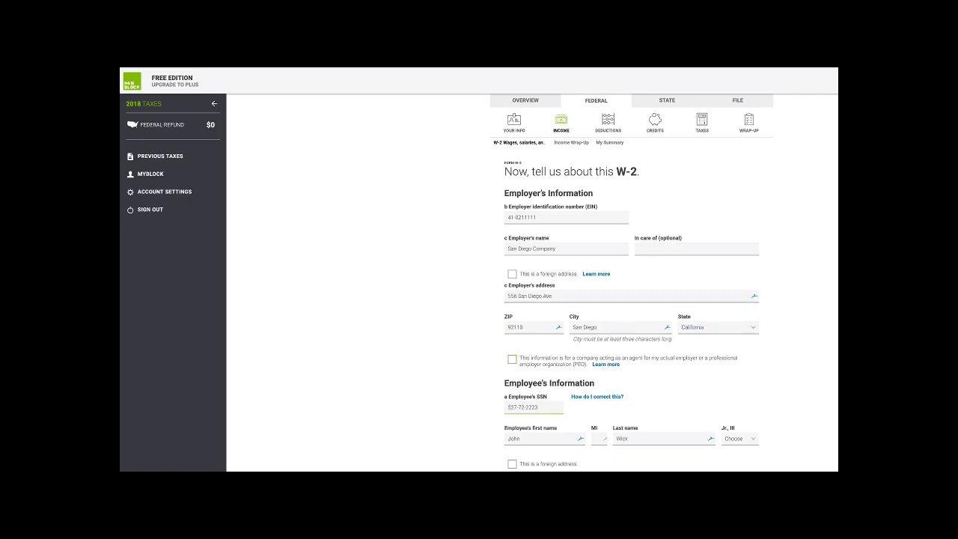
{"action": "key", "text": "Tab"}
{"action": "key", "text": "Tab"}
{"action": "key", "text": "Tab"}
{"action": "key", "text": "Tab"}
{"action": "key", "text": "Tab"}
{"action": "key", "text": "Tab"}
{"action": "scroll", "coordinate": [631, 327], "scroll_direction": "down", "scroll_amount": 3}
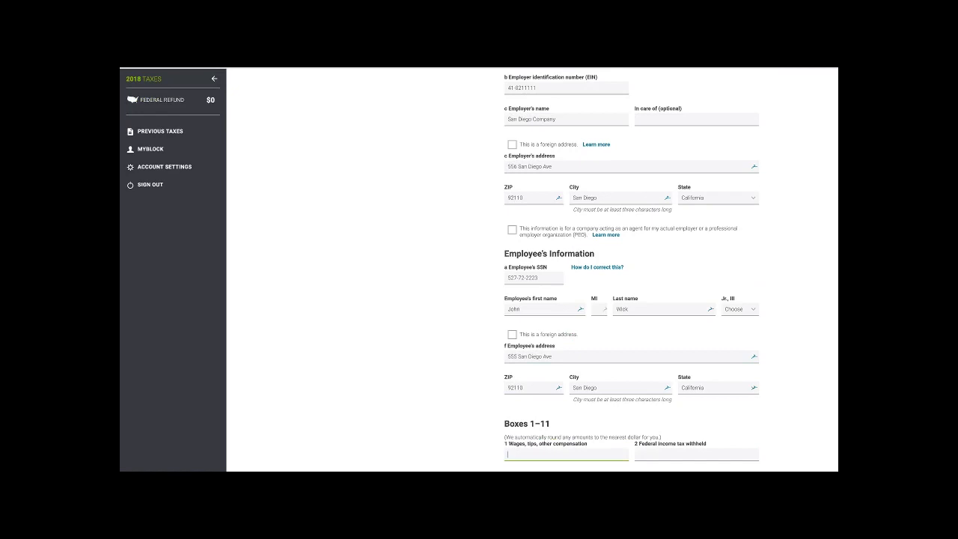
{"action": "type", "text": "51,350"}
{"action": "key", "text": "Tab"}
{"action": "type", "text": "5849"}
{"action": "key", "text": "BackSpace"}
{"action": "key", "text": "BackSpace"}
{"action": "type", "text": "50"}
{"action": "key", "text": "Tab"}
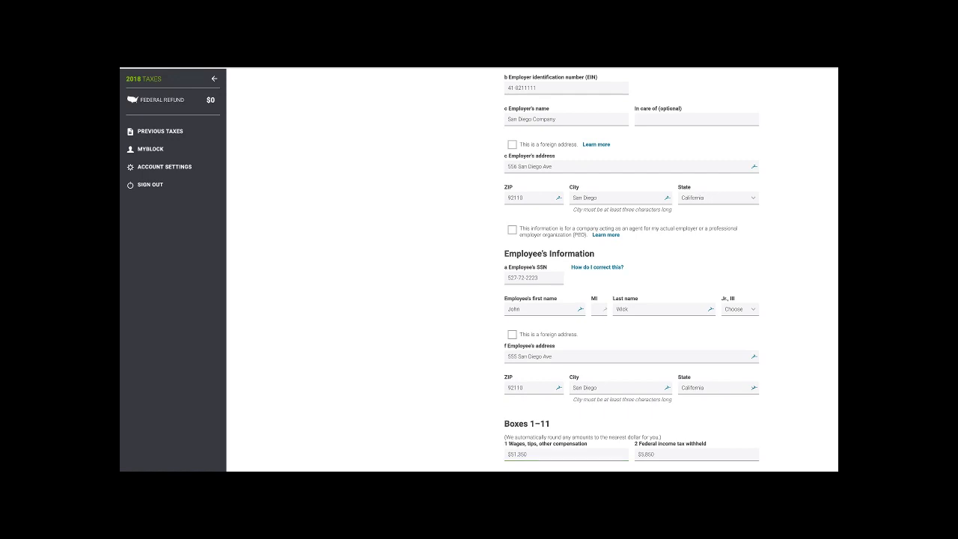
- Go through the remaining W-2 boxes, including 401(k) $17,449 and California wages $57,850
{"action": "scroll", "coordinate": [632, 269], "scroll_direction": "down", "scroll_amount": 1}
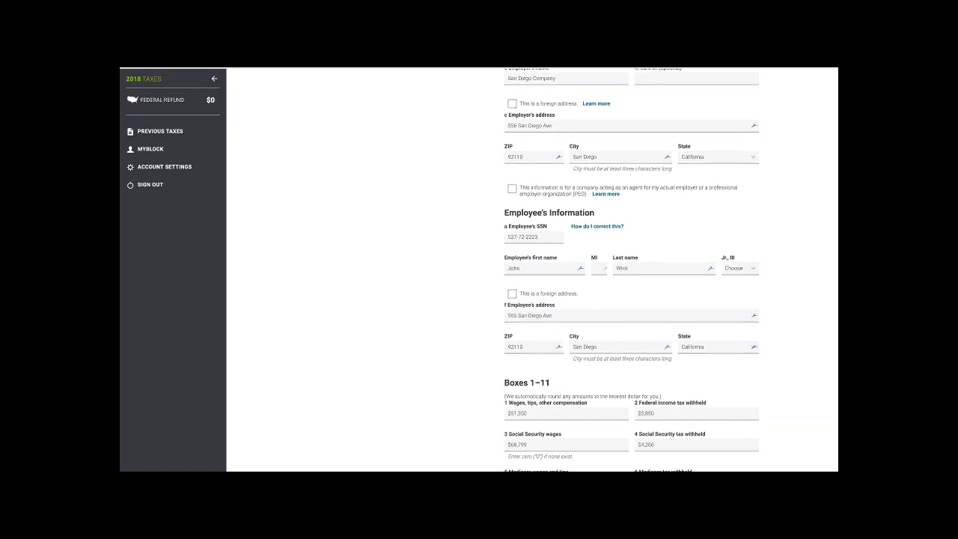
{"action": "scroll", "coordinate": [632, 270], "scroll_direction": "down", "scroll_amount": 2}
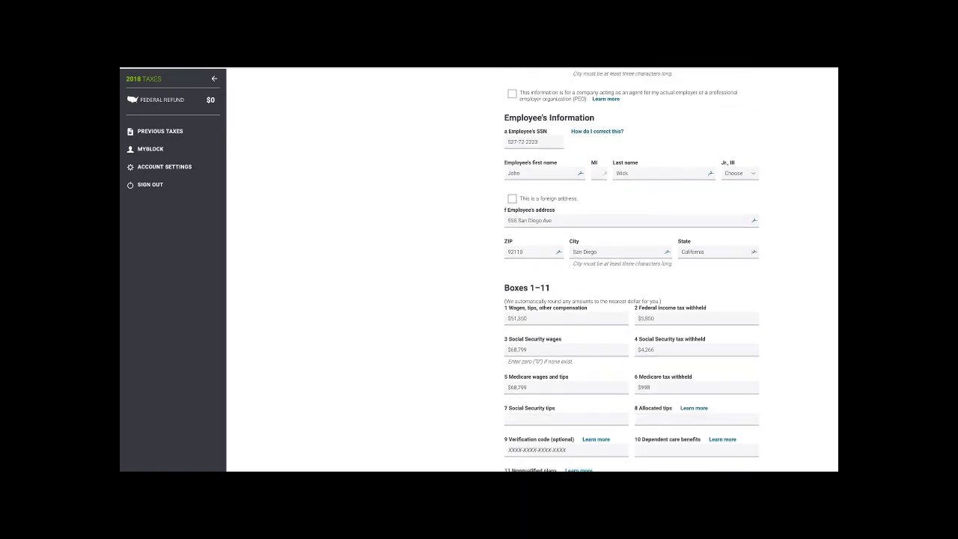
{"action": "scroll", "coordinate": [632, 269], "scroll_direction": "down", "scroll_amount": 1}
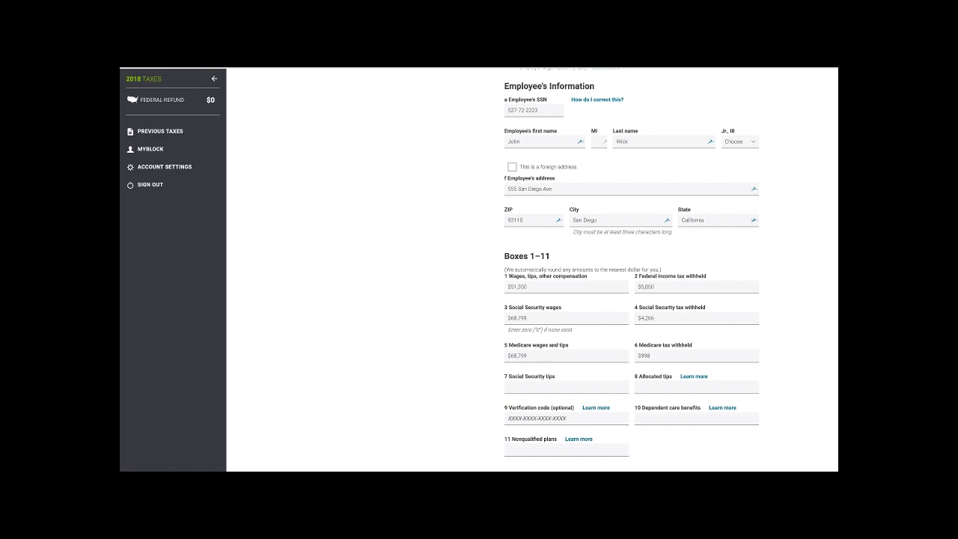
{"action": "scroll", "coordinate": [632, 269], "scroll_direction": "down", "scroll_amount": 1}
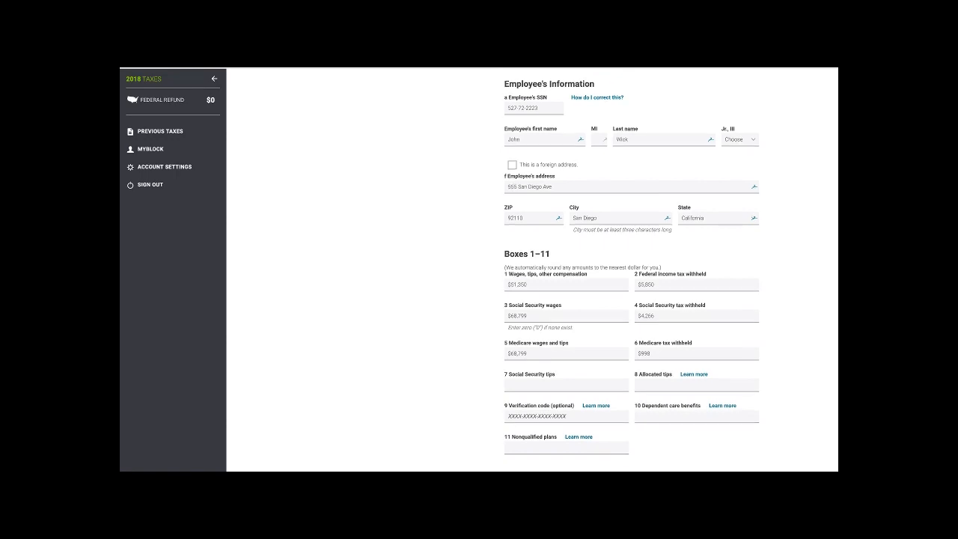
{"action": "scroll", "coordinate": [632, 270], "scroll_direction": "down", "scroll_amount": 1}
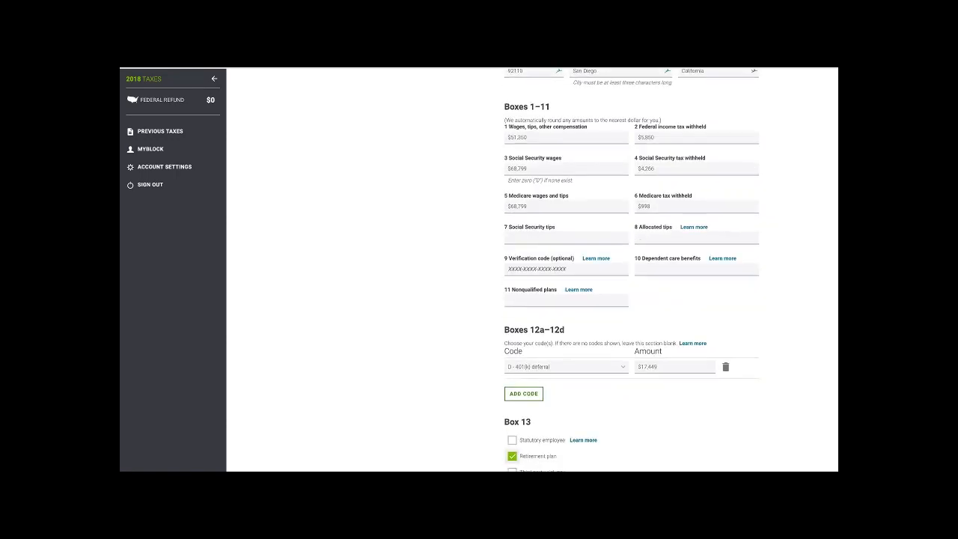
{"action": "scroll", "coordinate": [632, 270], "scroll_direction": "down", "scroll_amount": 1}
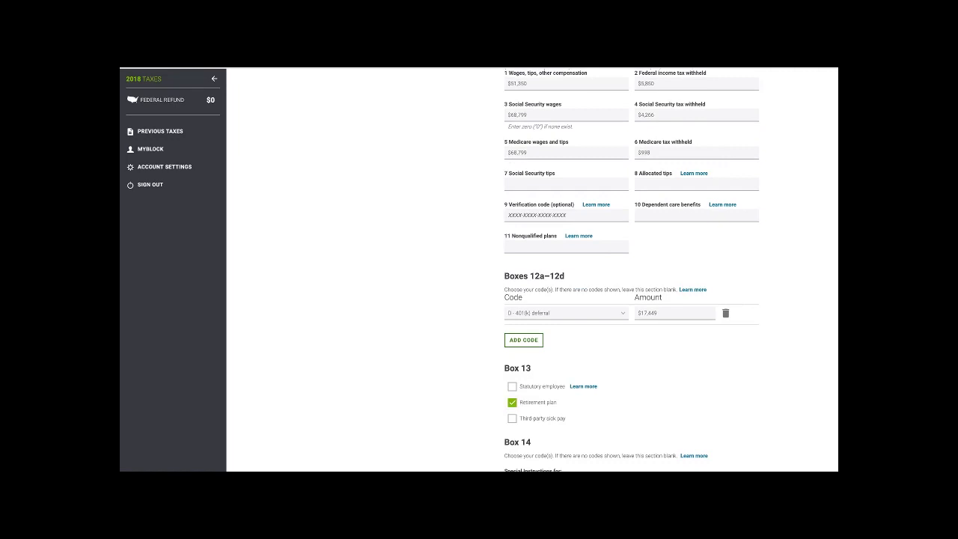
{"action": "scroll", "coordinate": [632, 269], "scroll_direction": "down", "scroll_amount": 1}
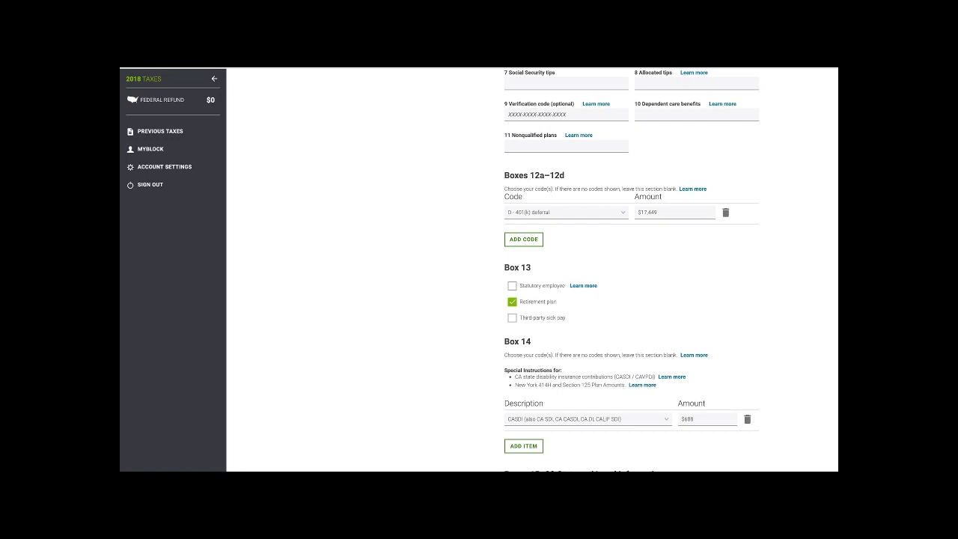
{"action": "scroll", "coordinate": [632, 270], "scroll_direction": "down", "scroll_amount": 3}
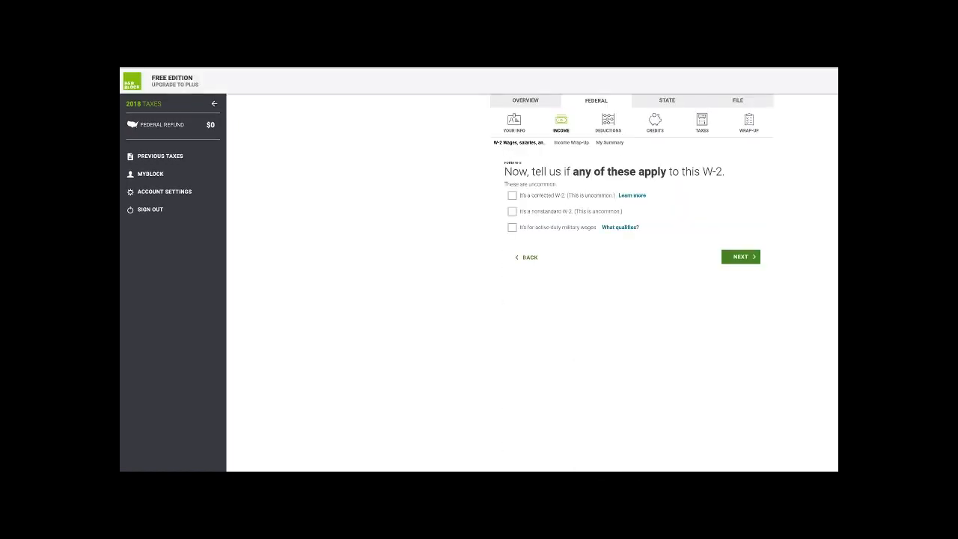
- Confirm no special W-2 situations, keep the address, and enter occupation 'Amazing Blogger'
{"action": "left_click", "coordinate": [741, 256]}
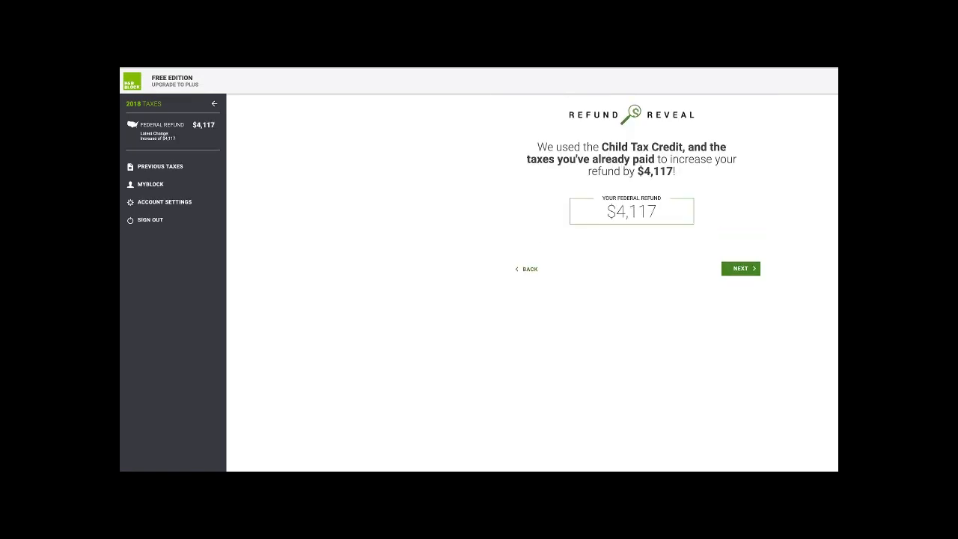
{"action": "left_click", "coordinate": [741, 268]}
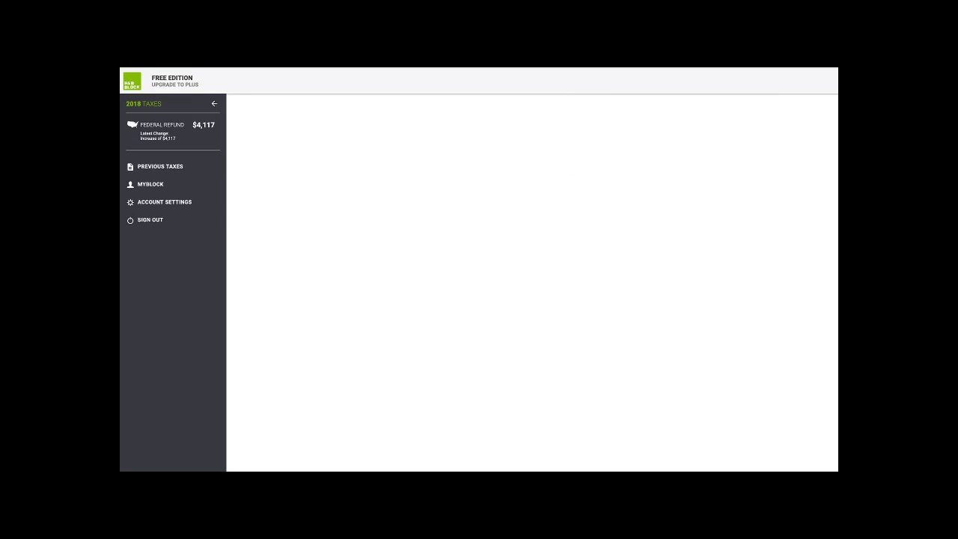
{"action": "left_click", "coordinate": [741, 332]}
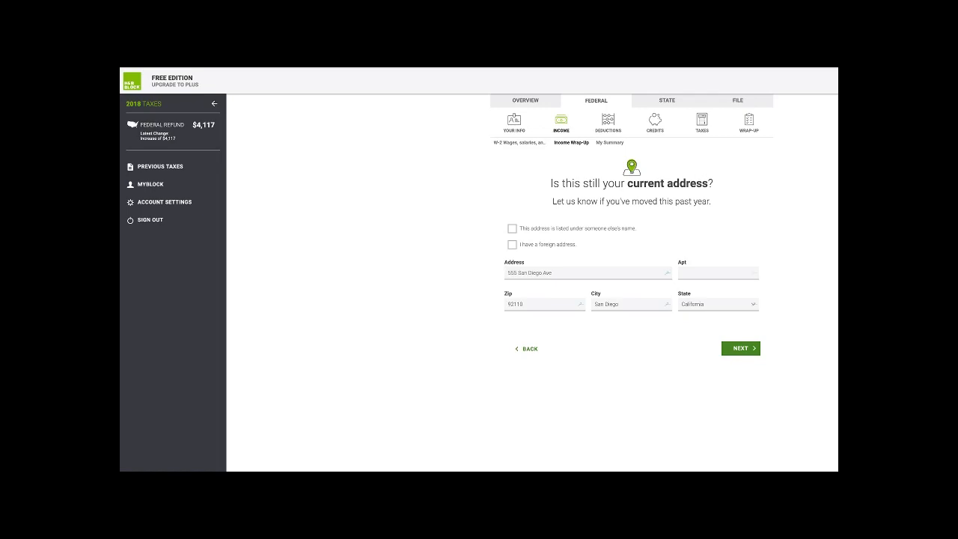
{"action": "left_click", "coordinate": [741, 348]}
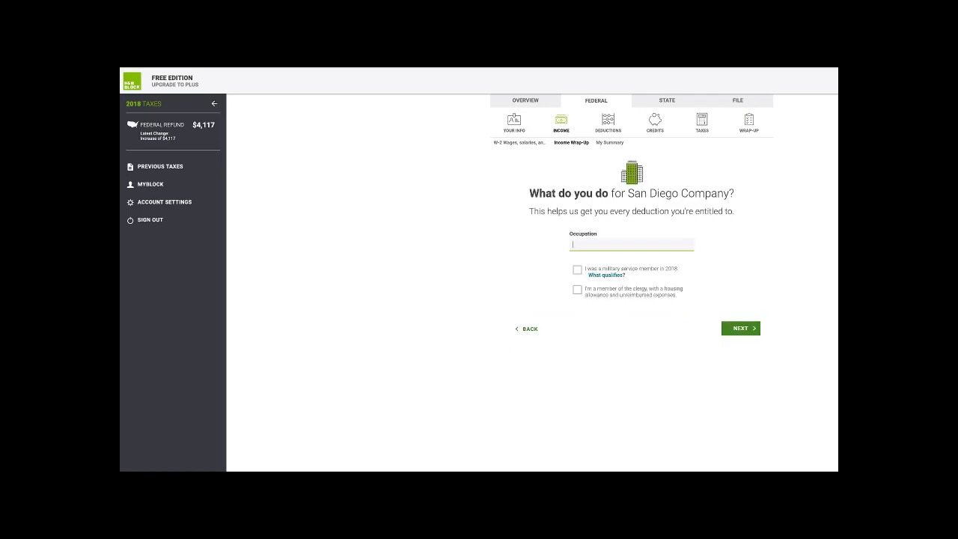
{"action": "type", "text": "Amazing Blogger"}
{"action": "left_click", "coordinate": [741, 329]}
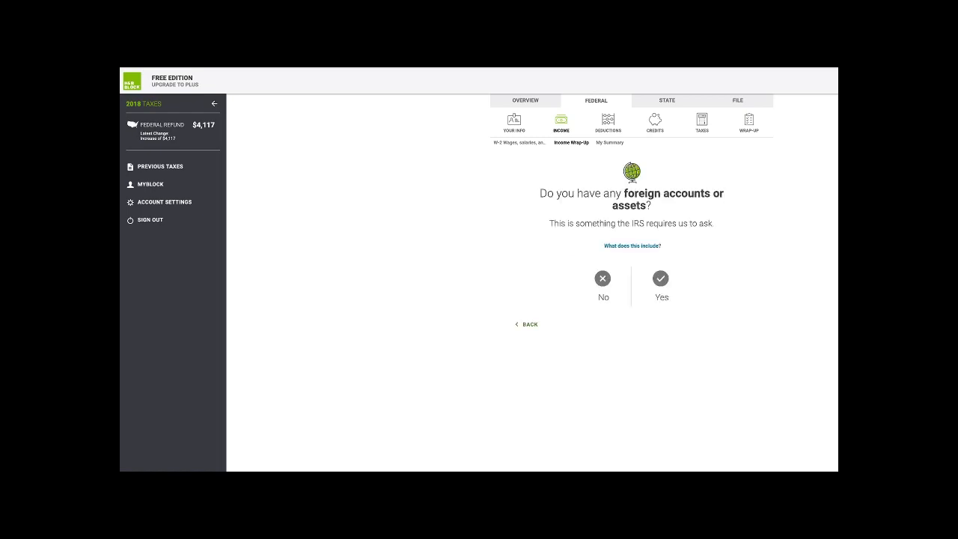
- Answer no foreign accounts, full-year California resident, no other states, and add more income
{"action": "left_click", "coordinate": [602, 278]}
{"action": "left_click", "coordinate": [741, 324]}
{"action": "left_click", "coordinate": [660, 277]}
{"action": "left_click", "coordinate": [741, 317]}
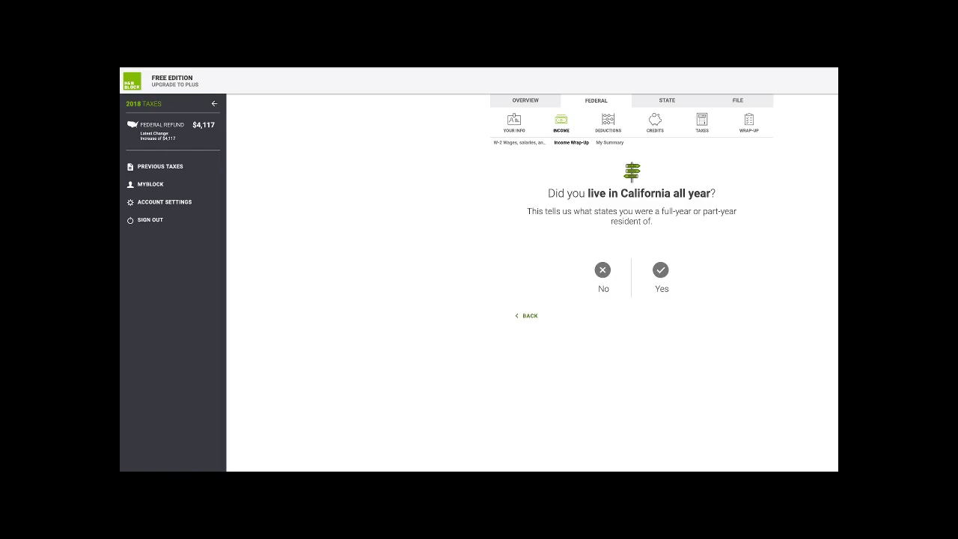
{"action": "left_click", "coordinate": [742, 315]}
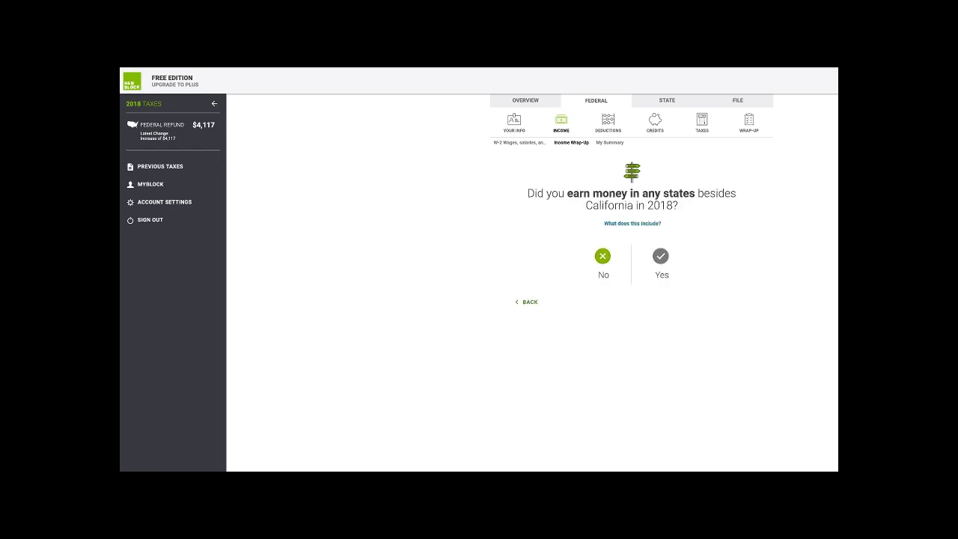
{"action": "left_click", "coordinate": [603, 257]}
{"action": "left_click", "coordinate": [741, 302]}
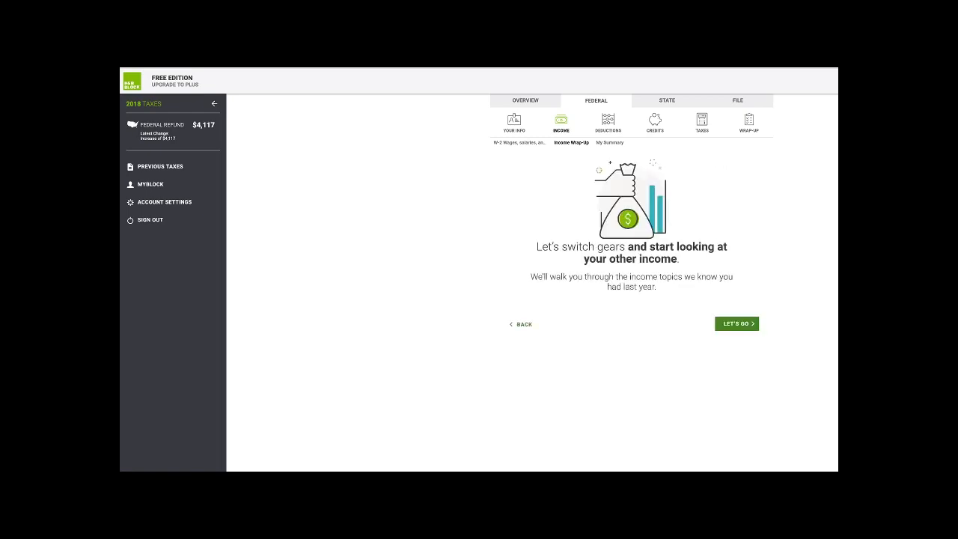
{"action": "left_click", "coordinate": [736, 324]}
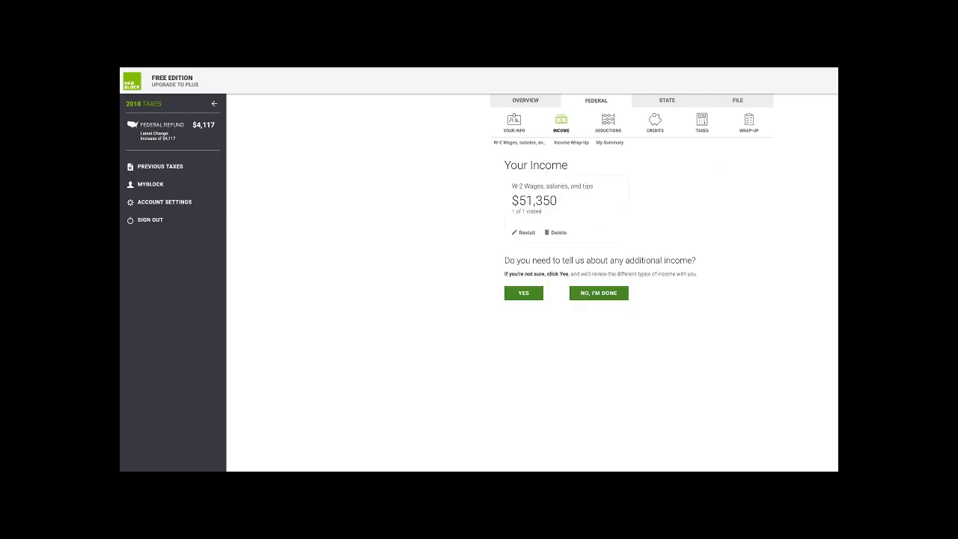
{"action": "left_click", "coordinate": [523, 293]}
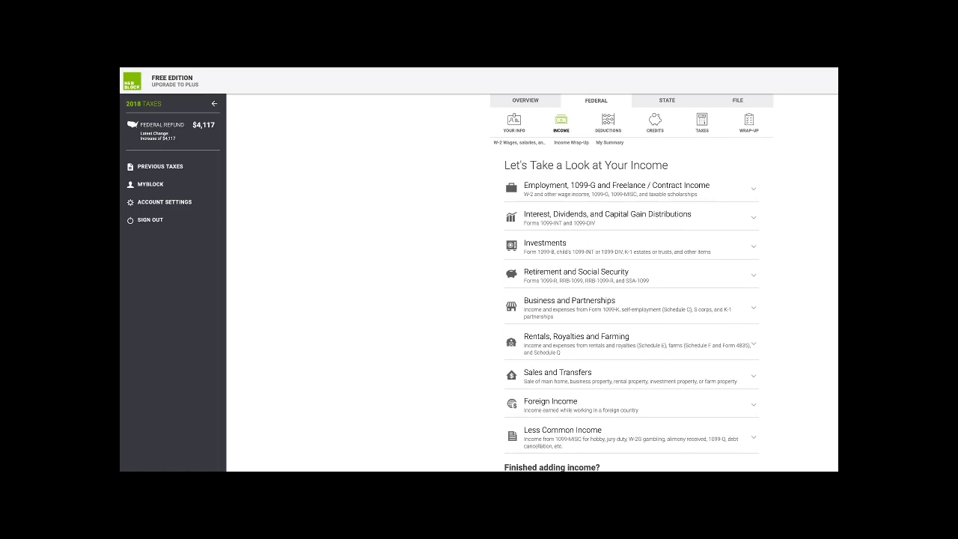
- Add a US Bank 1099-INT with $121.11 interest and report no further income
{"action": "left_click", "coordinate": [576, 216]}
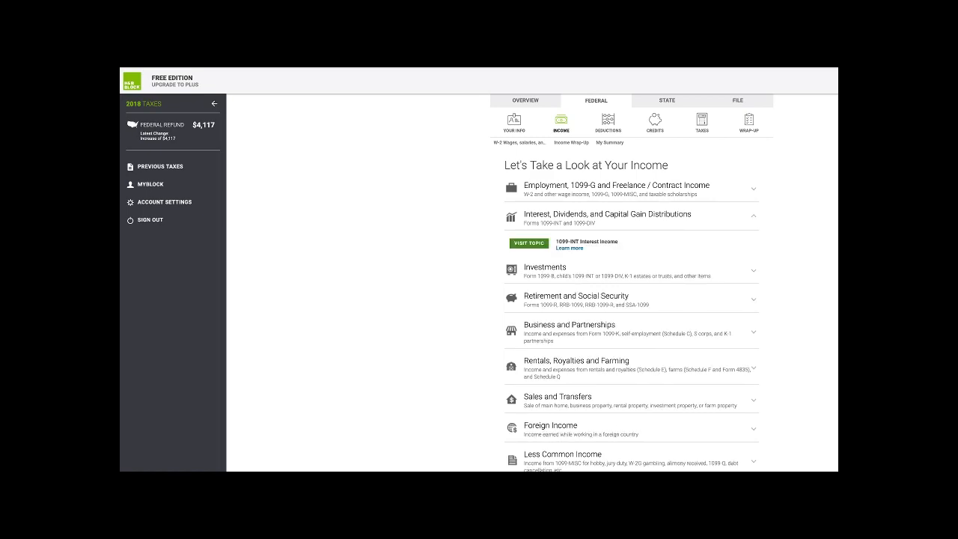
{"action": "left_click", "coordinate": [529, 245]}
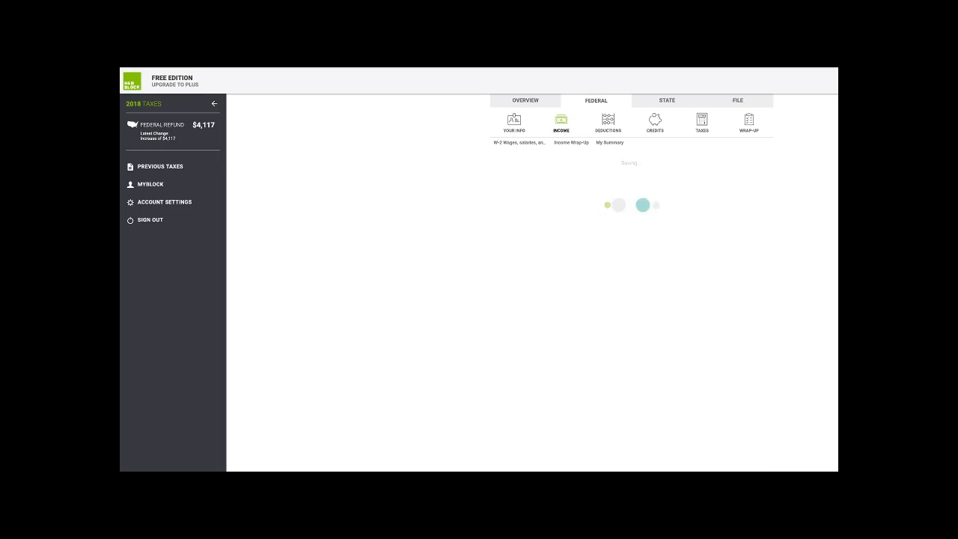
{"action": "type", "text": "US Bank"}
{"action": "key", "text": "Tab"}
{"action": "type", "text": "121.11"}
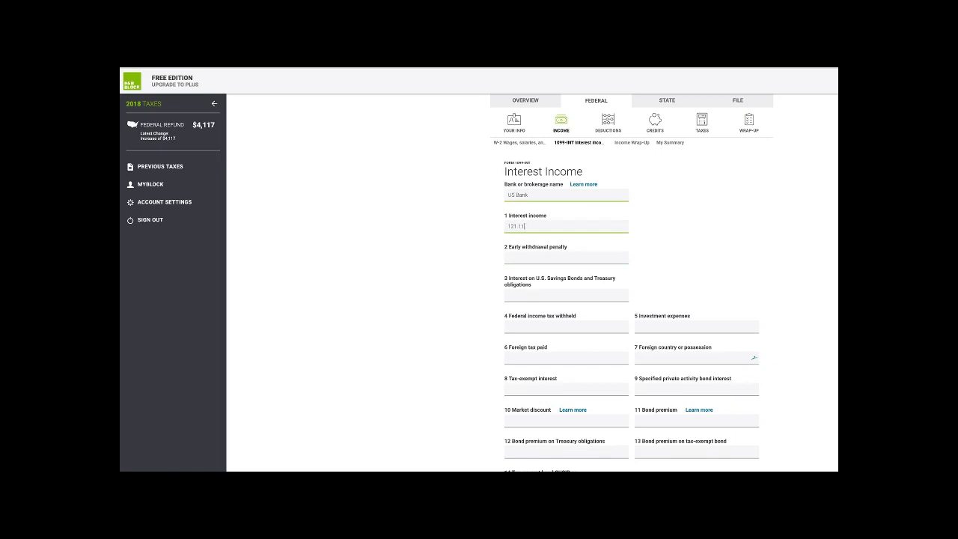
{"action": "key", "text": "Return"}
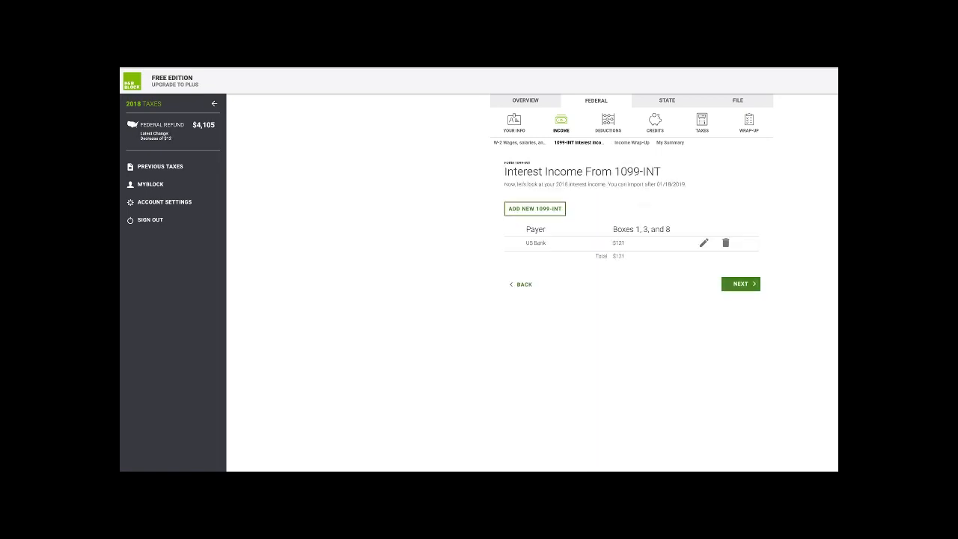
{"action": "left_click", "coordinate": [741, 284]}
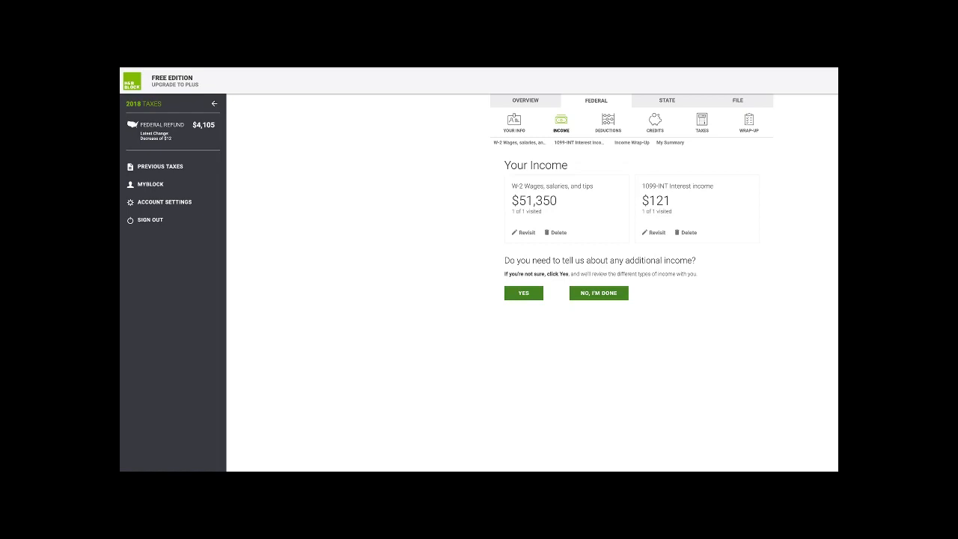
{"action": "left_click", "coordinate": [599, 292]}
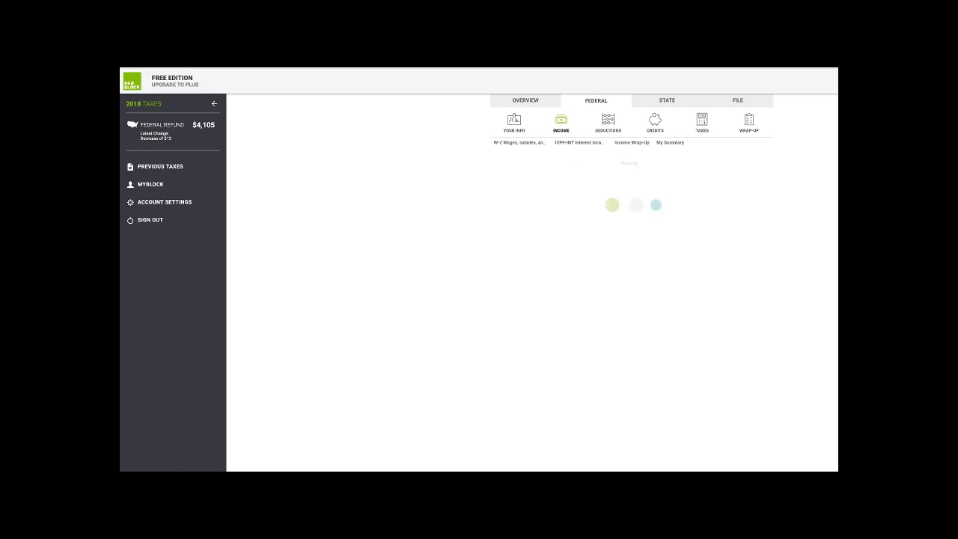
- Skip deduction suggestions, confirm no adjustments, and keep the $18,000 standard deduction
{"action": "left_click", "coordinate": [741, 370]}
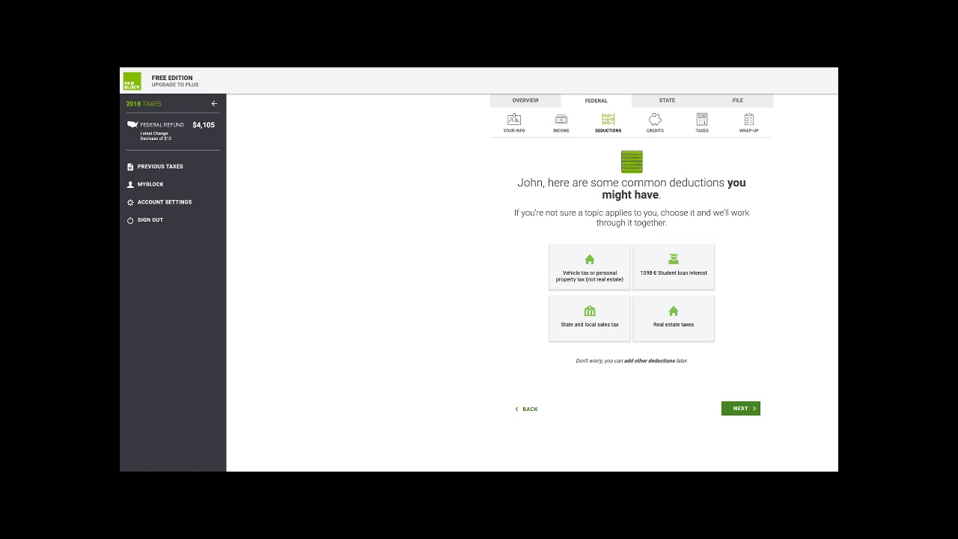
{"action": "left_click", "coordinate": [741, 408]}
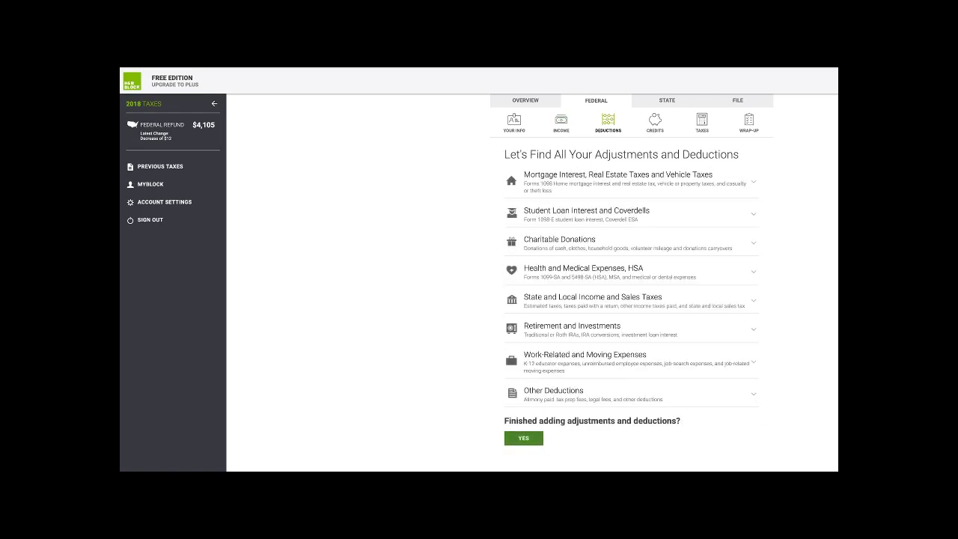
{"action": "left_click", "coordinate": [524, 438]}
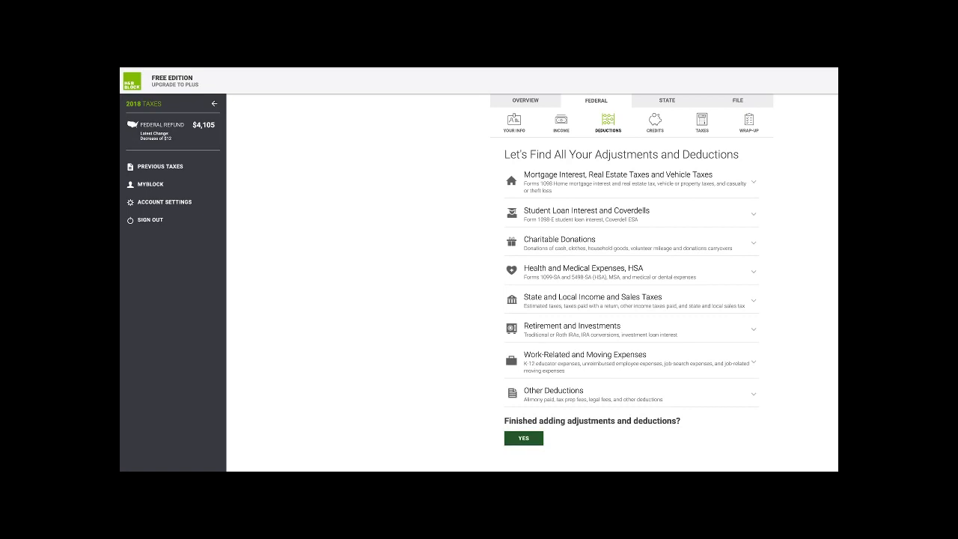
{"action": "left_click", "coordinate": [599, 282]}
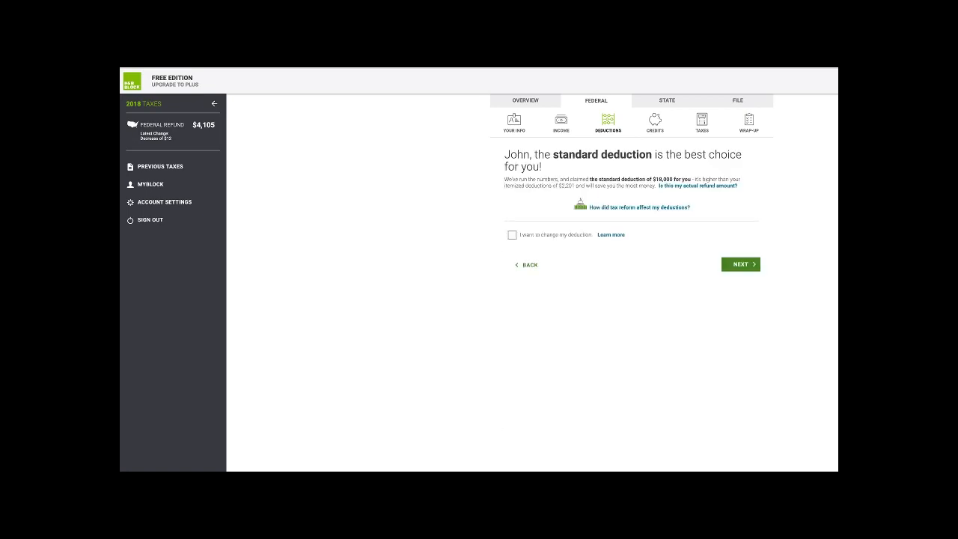
{"action": "left_click", "coordinate": [742, 265]}
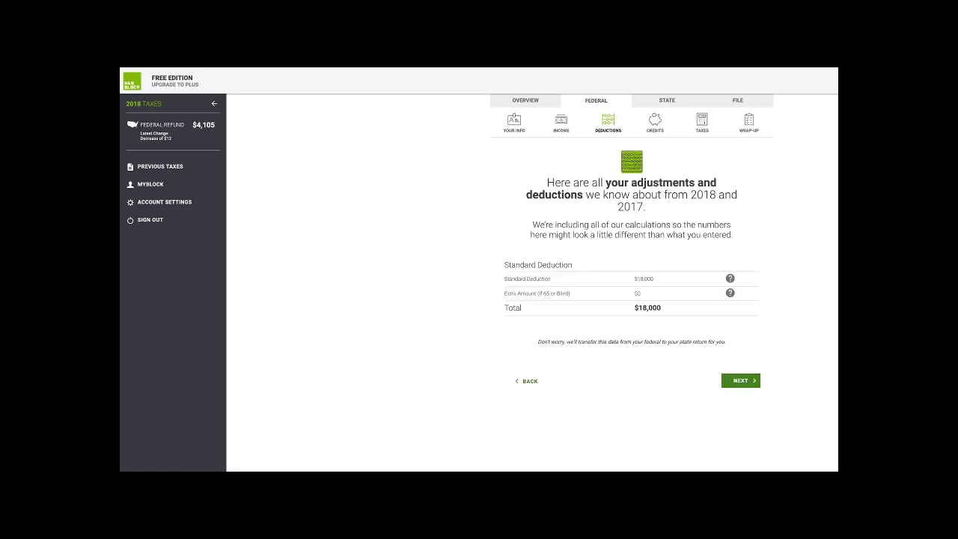
{"action": "left_click", "coordinate": [742, 380]}
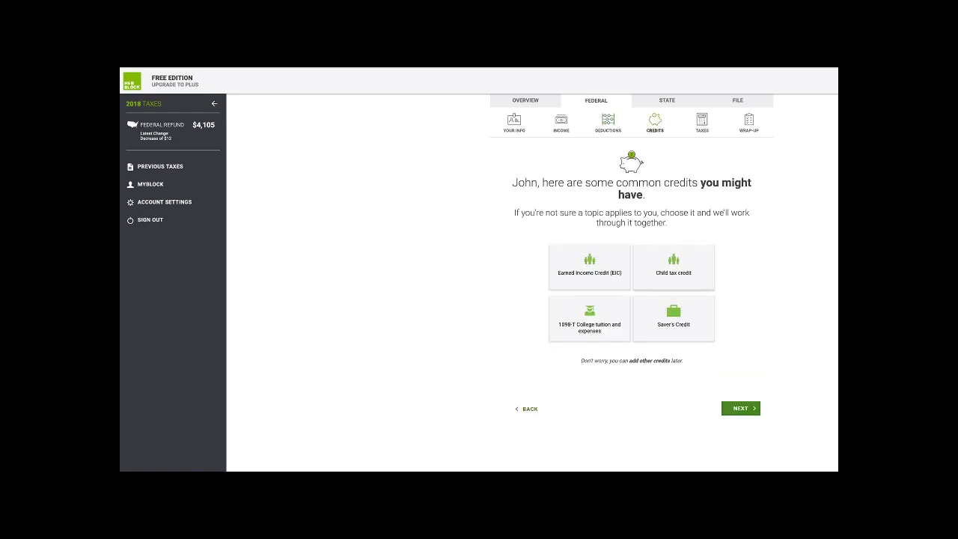
- Select the Earned Income Credit and Child tax credit topics, answering no prior credit denial
{"action": "left_click", "coordinate": [590, 267]}
{"action": "left_click", "coordinate": [673, 267]}
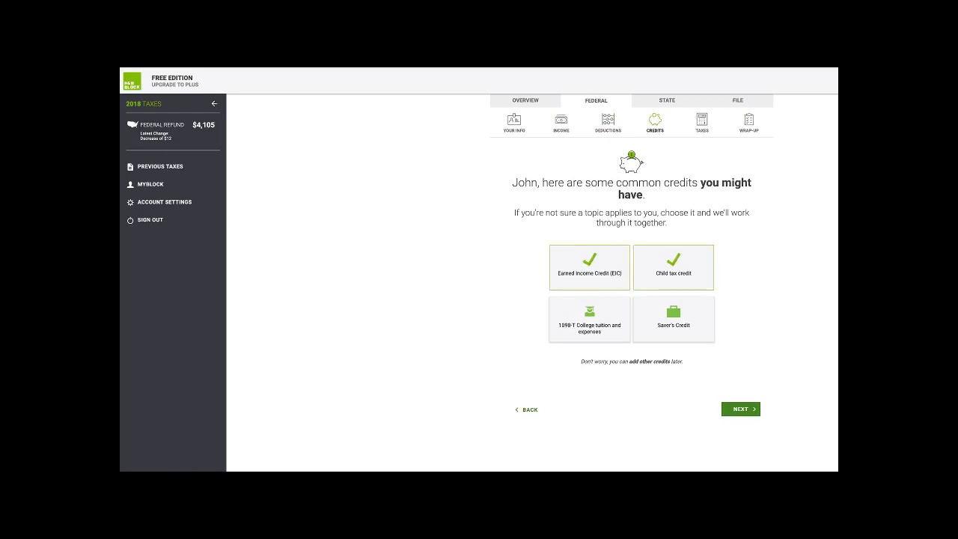
{"action": "left_click", "coordinate": [742, 409]}
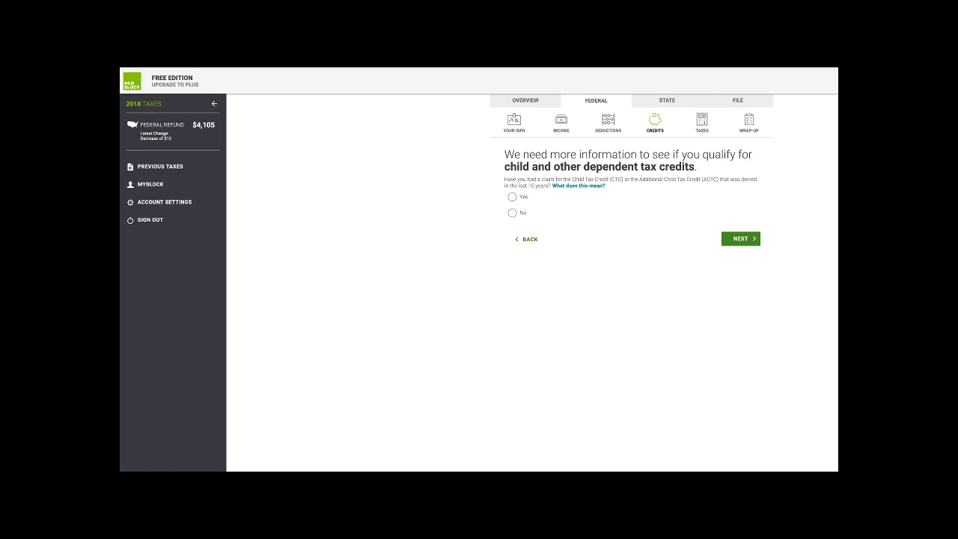
{"action": "left_click", "coordinate": [512, 214]}
{"action": "left_click", "coordinate": [741, 239]}
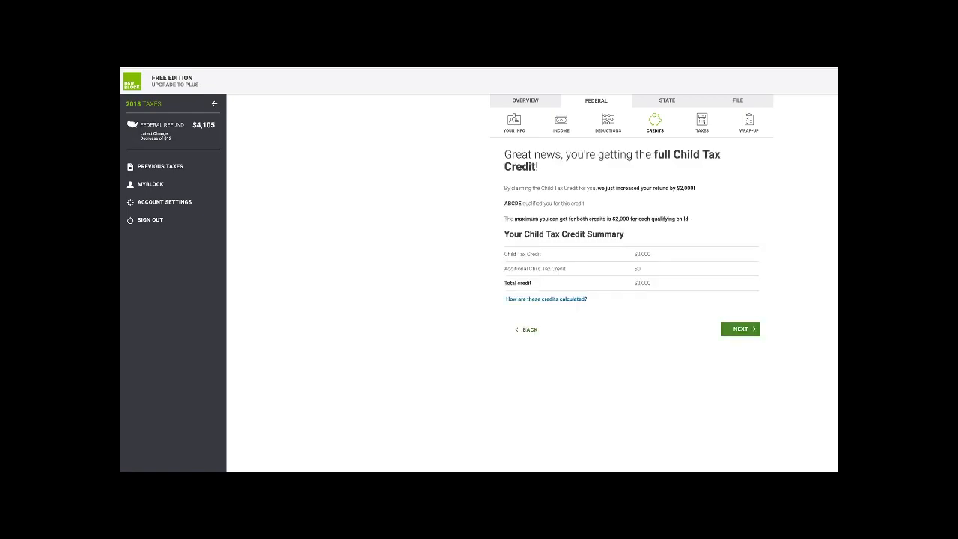
- Review the $2,000 Child Tax Credit, Other Dependent Credit and EIC results and credits summary
{"action": "left_click", "coordinate": [741, 330]}
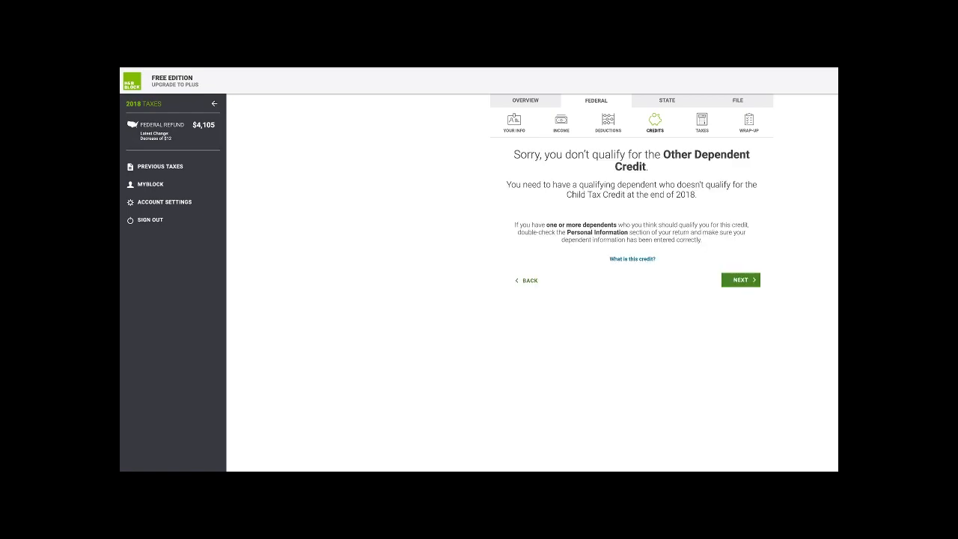
{"action": "left_click", "coordinate": [741, 280]}
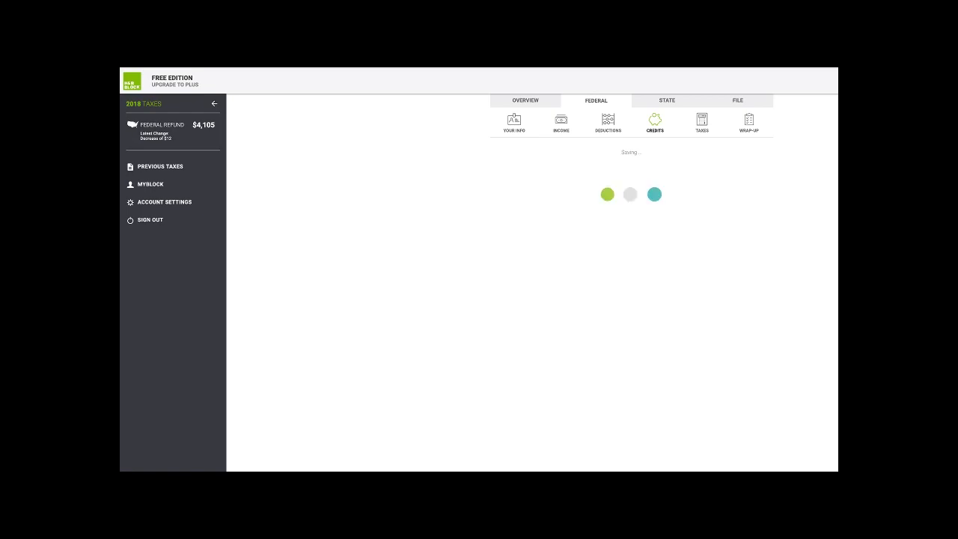
{"action": "left_click", "coordinate": [742, 238]}
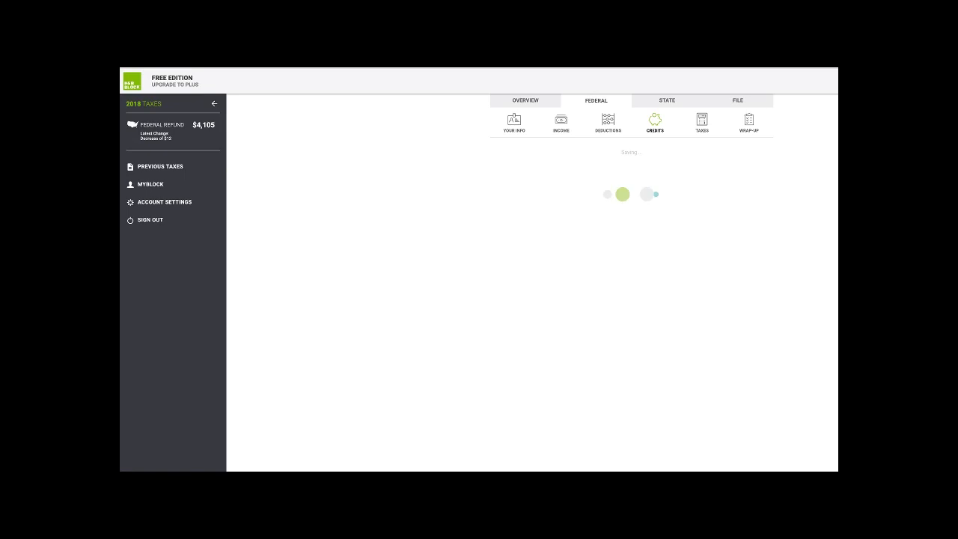
{"action": "left_click", "coordinate": [599, 292]}
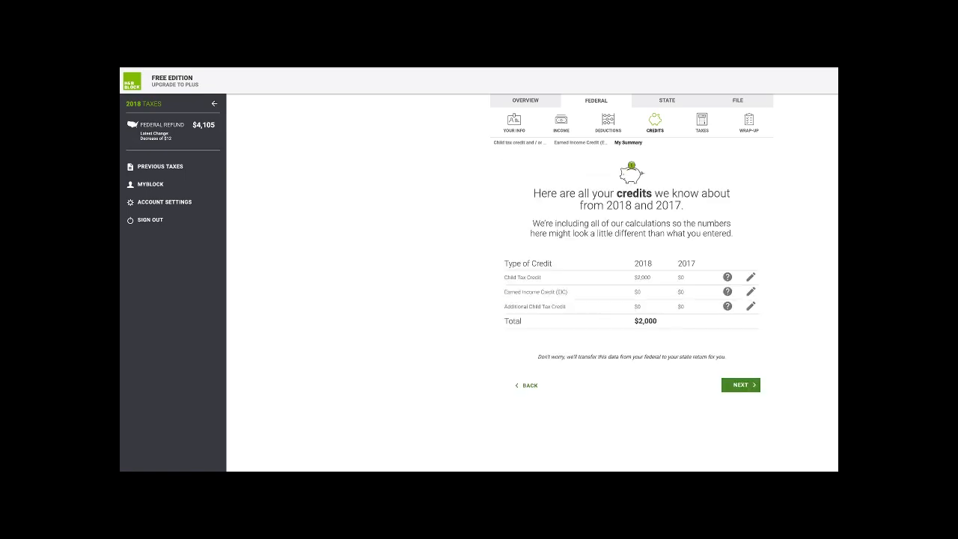
{"action": "left_click", "coordinate": [741, 385]}
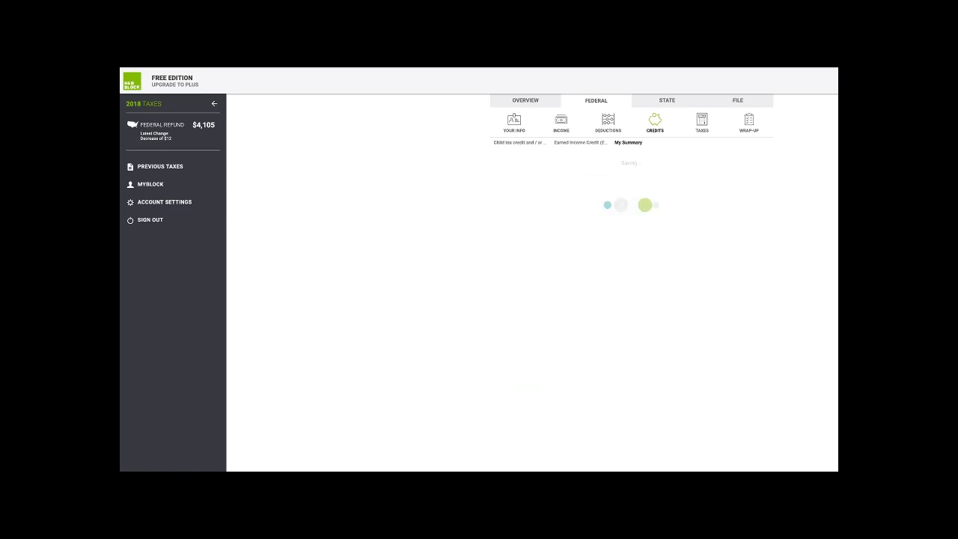
{"action": "left_click", "coordinate": [741, 329]}
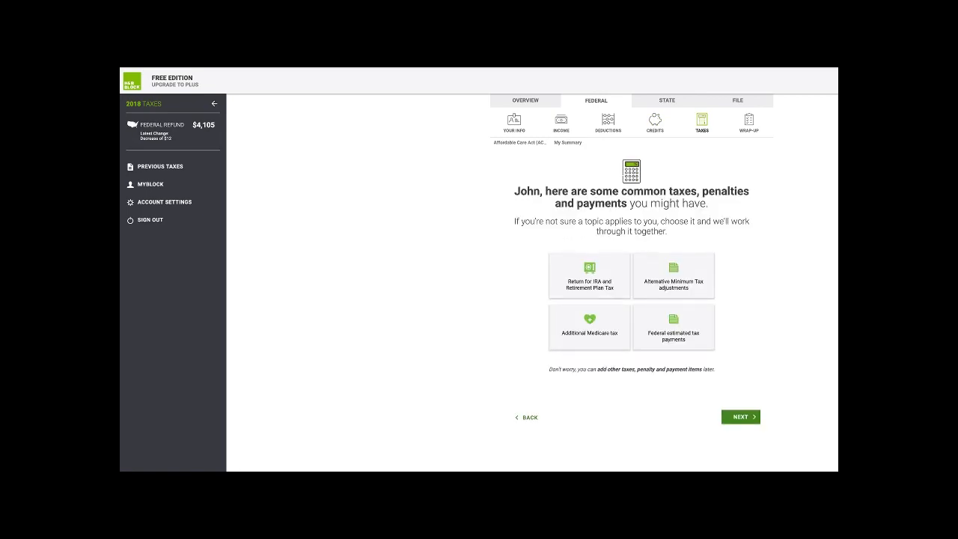
- Record everyone had employer health insurance all year and add no other taxes or payments
{"action": "left_click", "coordinate": [741, 417]}
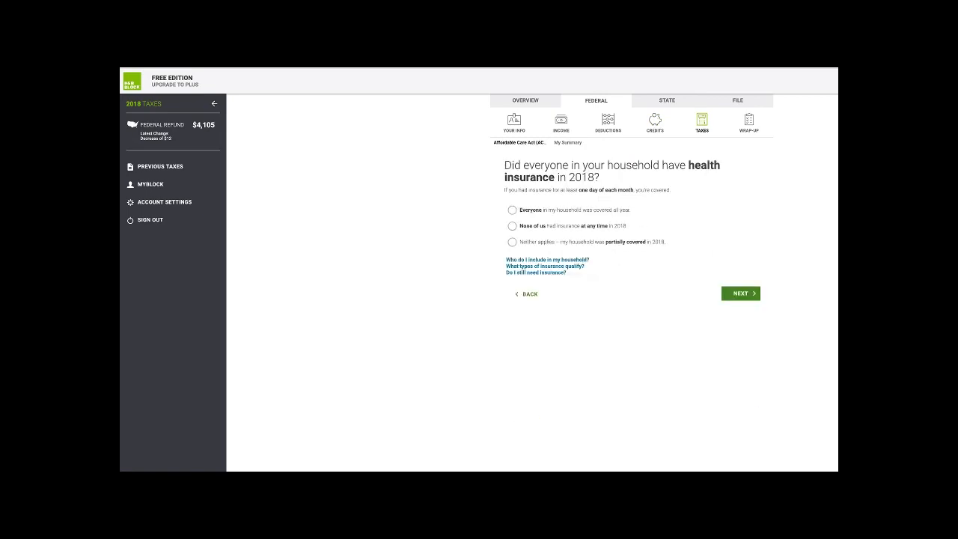
{"action": "left_click", "coordinate": [512, 210]}
{"action": "left_click", "coordinate": [741, 294]}
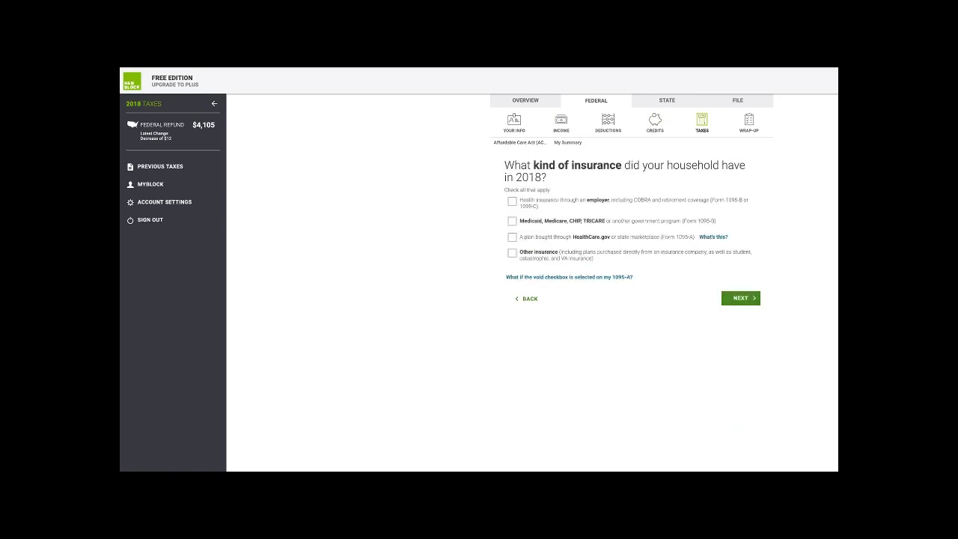
{"action": "left_click", "coordinate": [512, 201]}
{"action": "left_click", "coordinate": [741, 298]}
{"action": "left_click", "coordinate": [740, 247]}
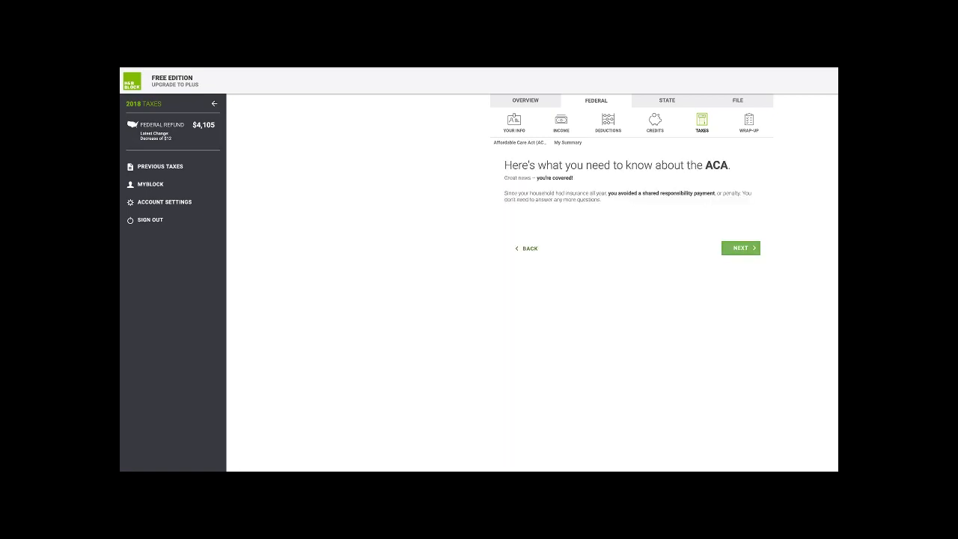
{"action": "left_click", "coordinate": [599, 309]}
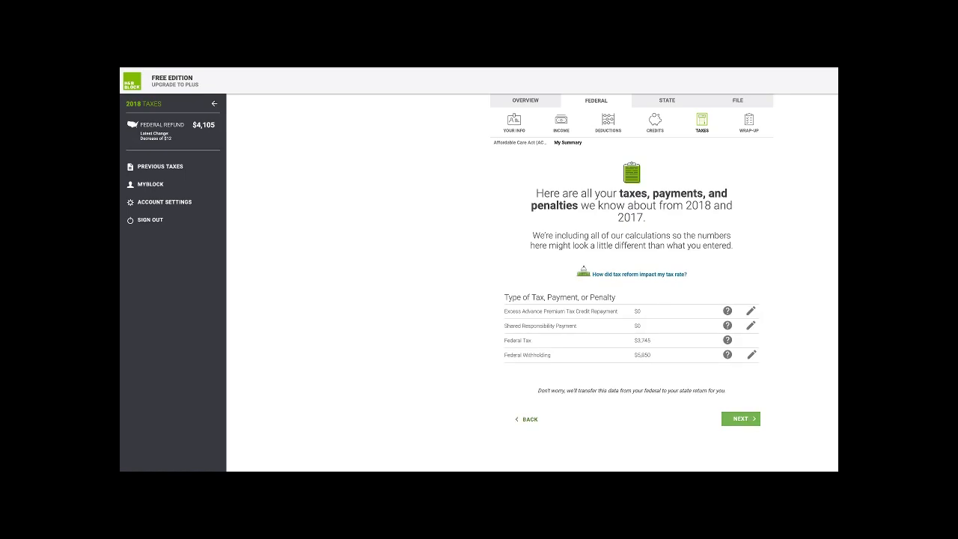
{"action": "left_click", "coordinate": [741, 419]}
{"action": "left_click", "coordinate": [742, 326]}
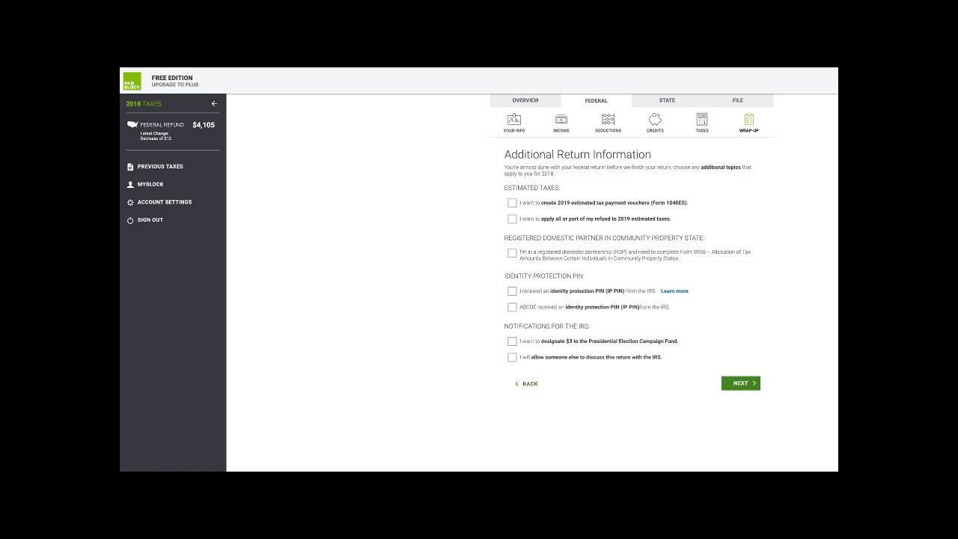
- Pass the accuracy review with no issues and go past the $4,105 federal refund breakdown
{"action": "left_click", "coordinate": [741, 383]}
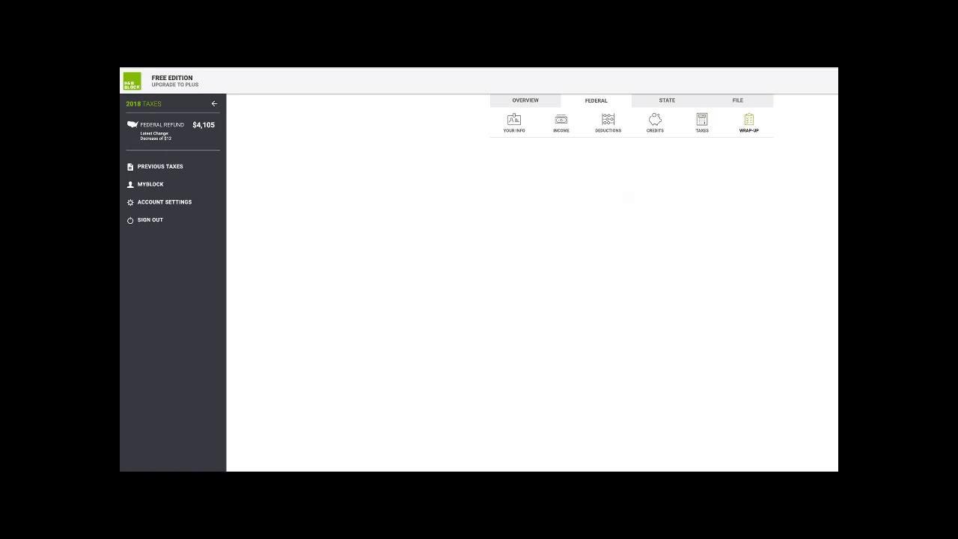
{"action": "left_click", "coordinate": [741, 236]}
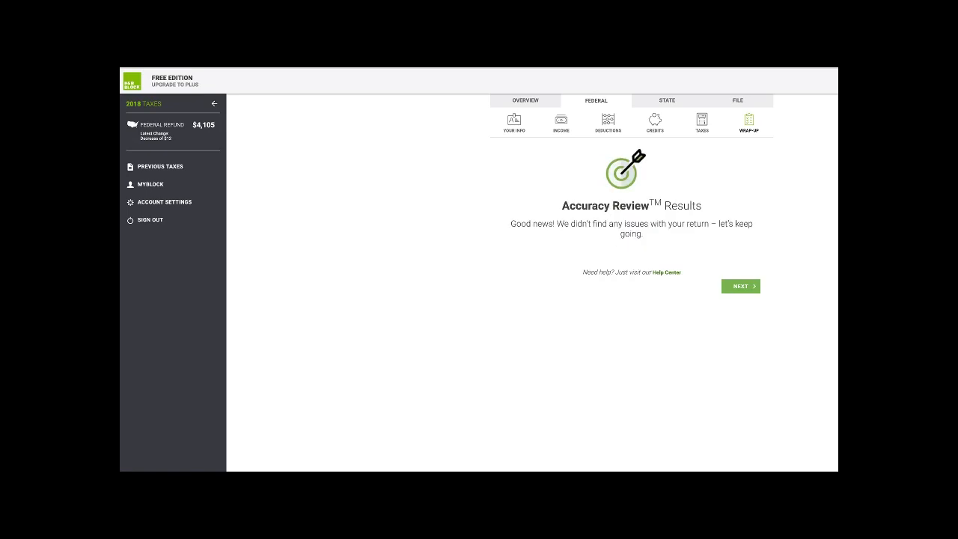
{"action": "left_click", "coordinate": [741, 287]}
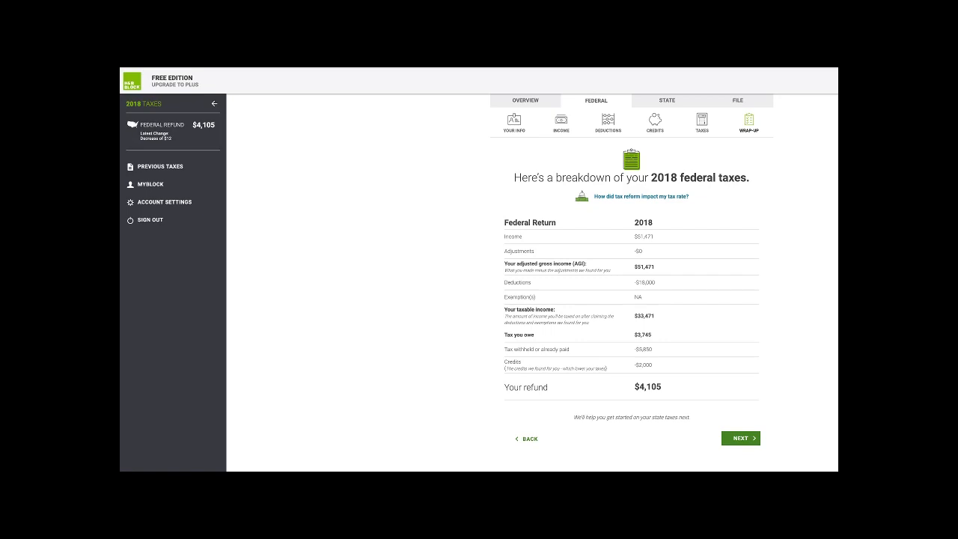
{"action": "left_click", "coordinate": [741, 439]}
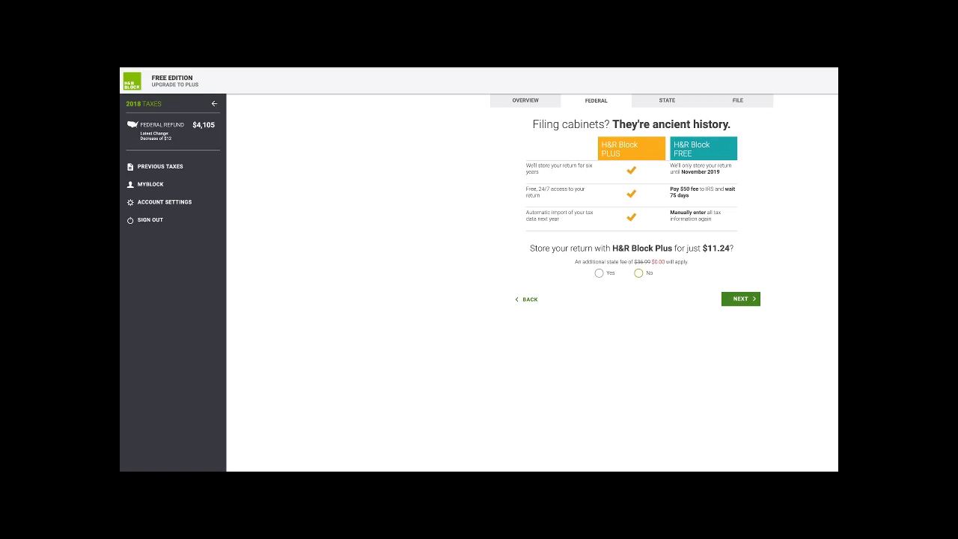
- Decline the $11.24 Plus storage, keep the Free Edition, and move on to the California state section
{"action": "left_click", "coordinate": [639, 273]}
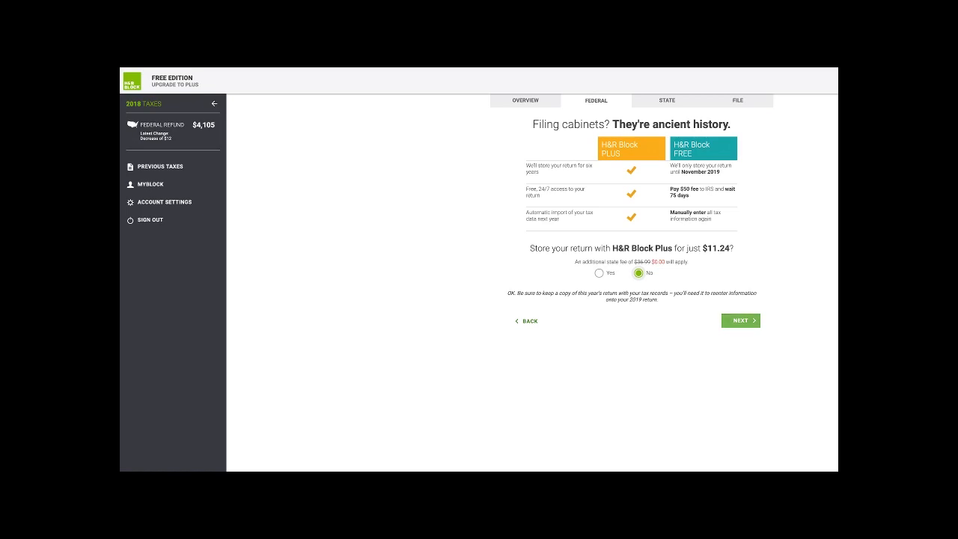
{"action": "left_click", "coordinate": [740, 320]}
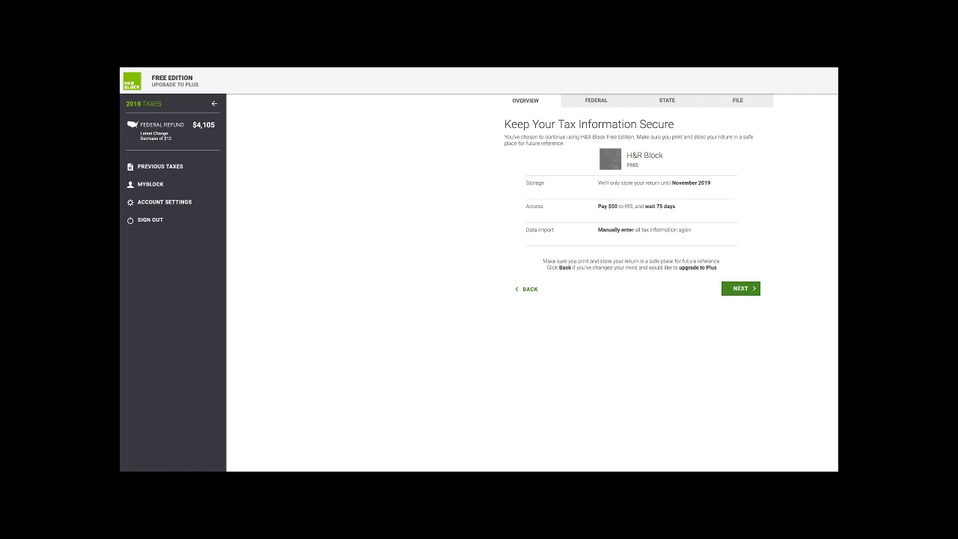
{"action": "left_click", "coordinate": [740, 289]}
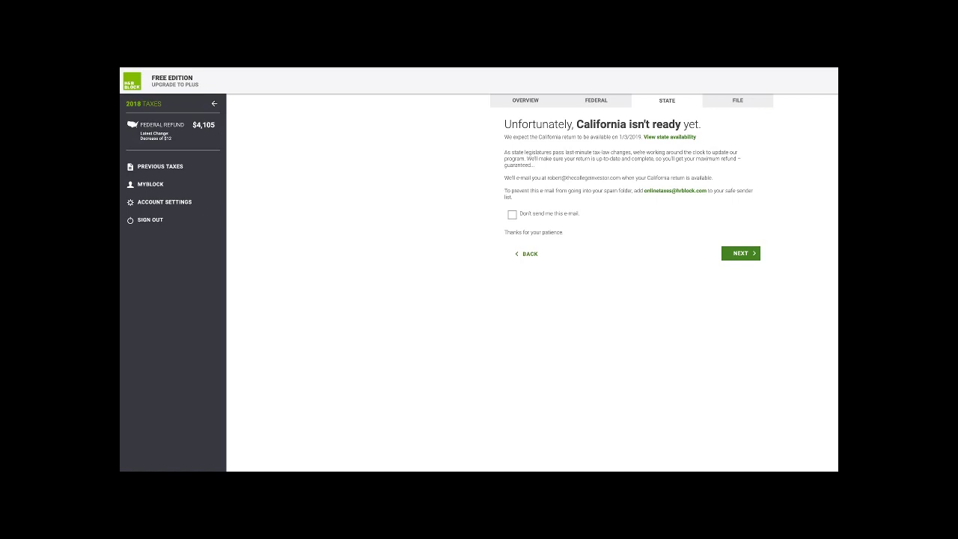
- Return to the federal return at the last completed screen
{"action": "left_click", "coordinate": [597, 100]}
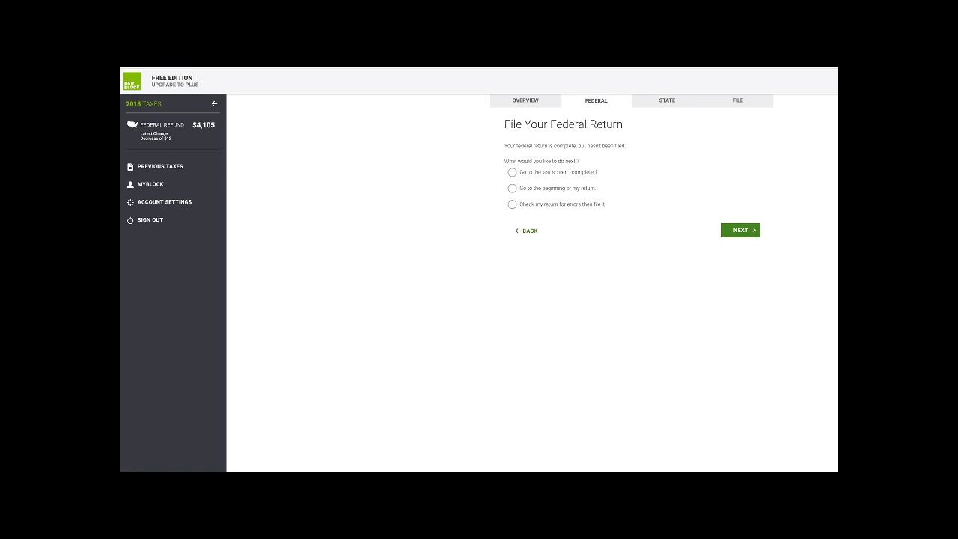
{"action": "left_click", "coordinate": [512, 172]}
{"action": "left_click", "coordinate": [741, 231]}
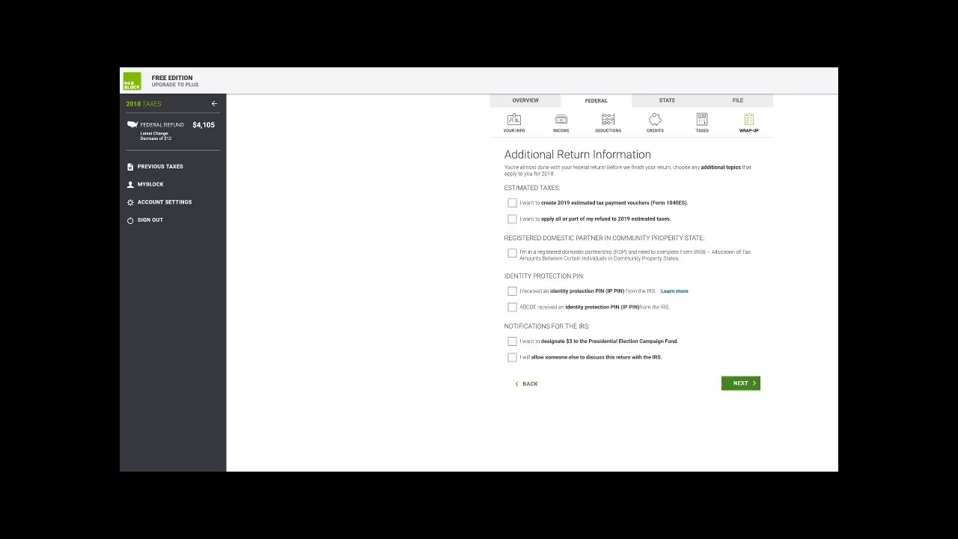
- Rerun the federal wrap-up and accuracy review, then reopen the 2018 federal taxes breakdown
{"action": "left_click", "coordinate": [748, 124]}
{"action": "left_click", "coordinate": [741, 327]}
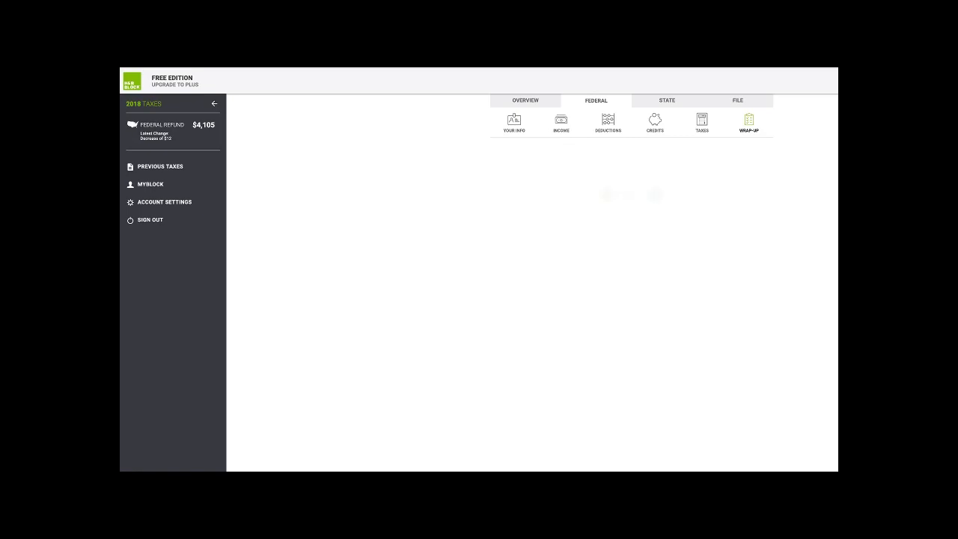
{"action": "left_click", "coordinate": [741, 384]}
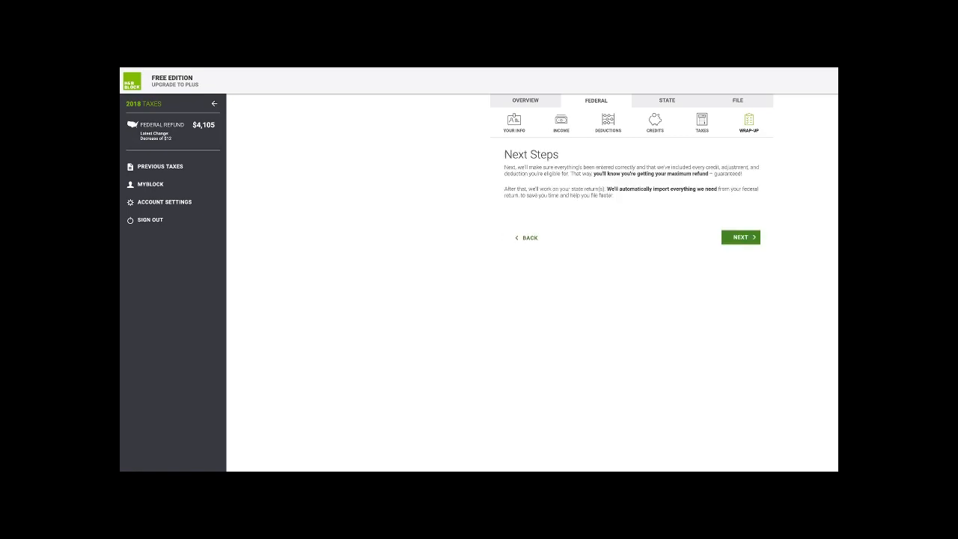
{"action": "left_click", "coordinate": [741, 238]}
{"action": "left_click", "coordinate": [742, 289]}
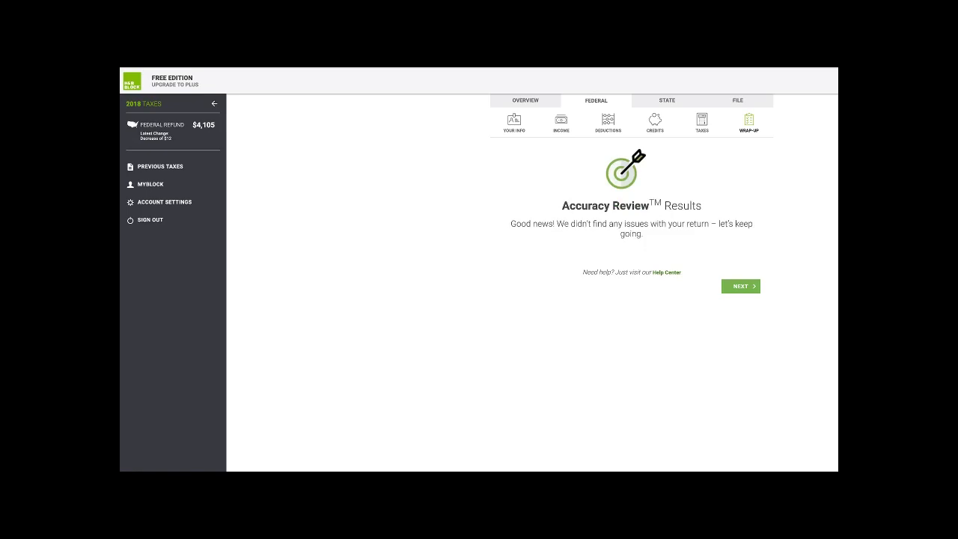
{"action": "left_click", "coordinate": [741, 286]}
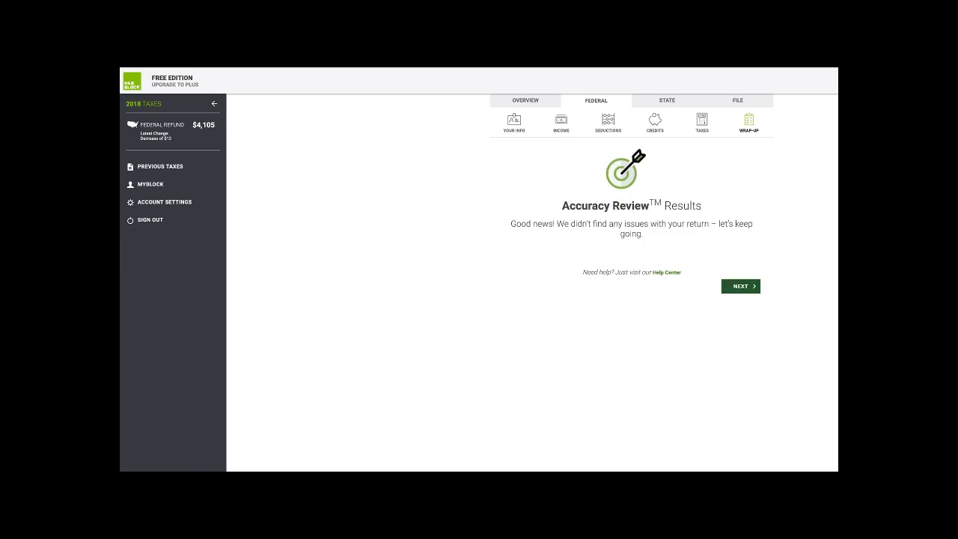